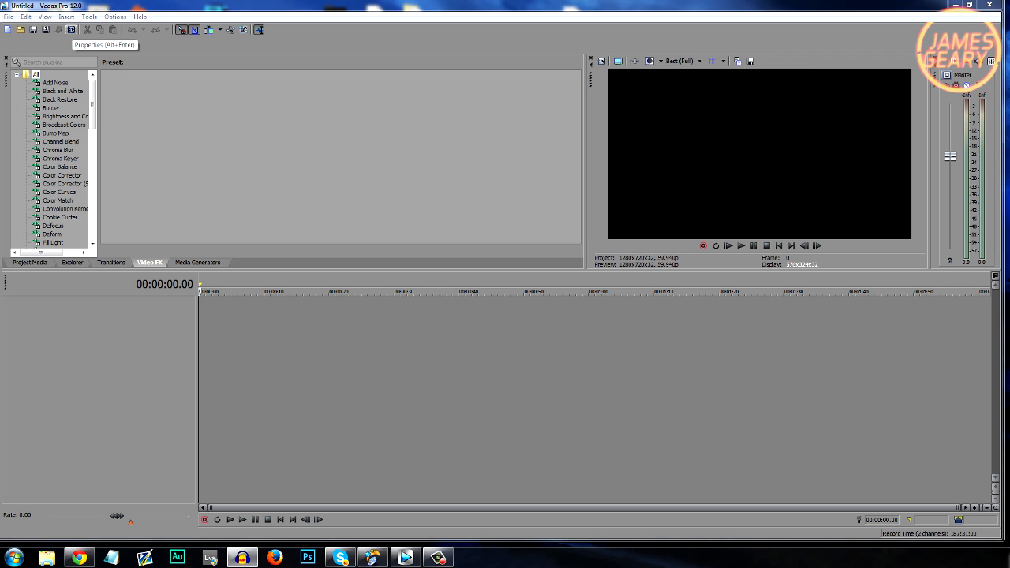
Open the project properties and review the video settings, including template, frame size, field order, stereoscopic 3D mode and prerendered files folder.
{"action": "left_click", "coordinate": [71, 30]}
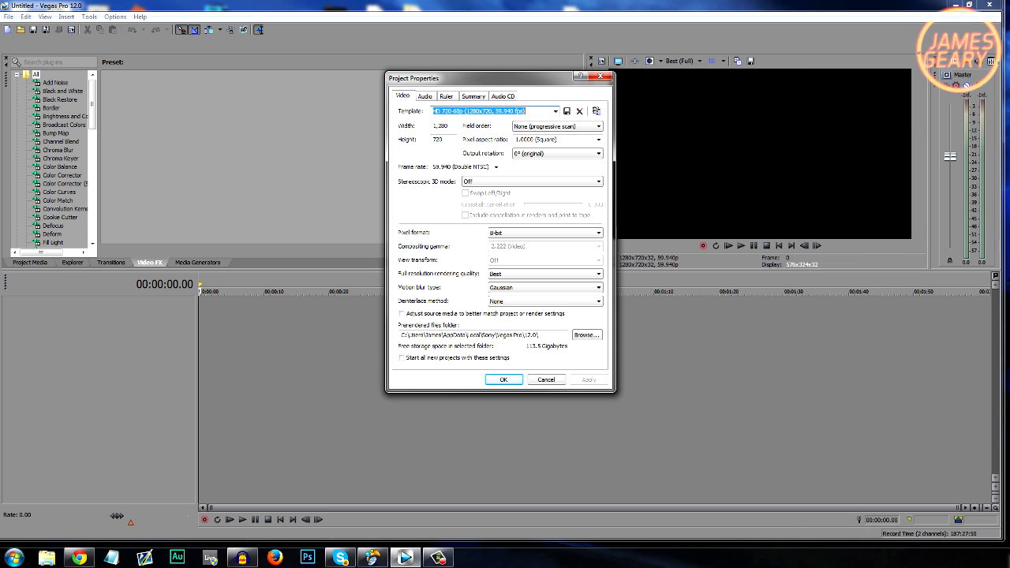
{"action": "left_click", "coordinate": [555, 112]}
{"action": "left_click", "coordinate": [555, 111]}
{"action": "key", "text": "Tab"}
{"action": "key", "text": "Tab"}
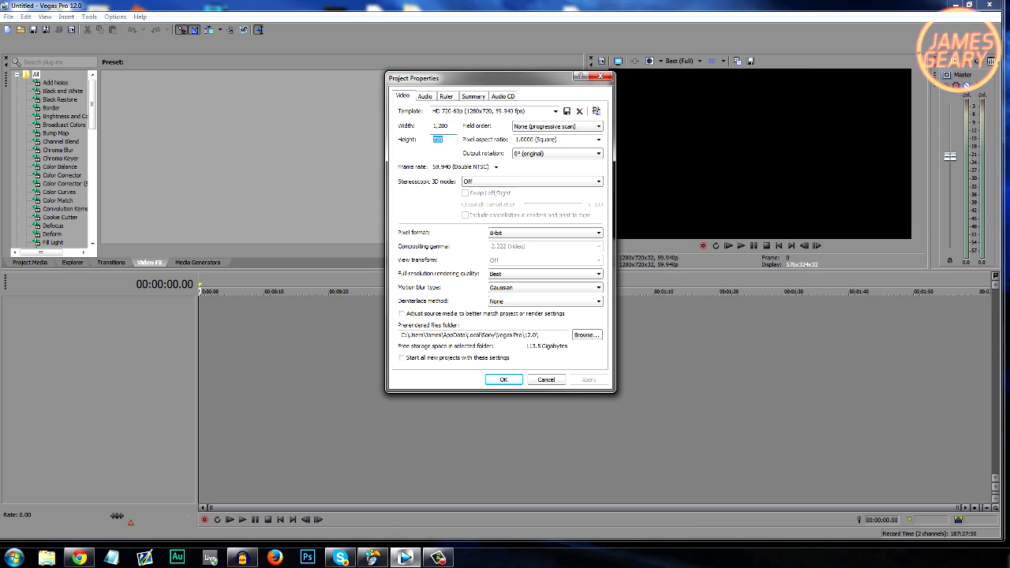
{"action": "left_click", "coordinate": [598, 126]}
{"action": "left_click", "coordinate": [599, 126]}
{"action": "left_click", "coordinate": [532, 181]}
{"action": "left_click", "coordinate": [531, 182]}
{"action": "mouse_move", "coordinate": [404, 334]}
{"action": "left_mouse_down"}
{"action": "mouse_move", "coordinate": [538, 334]}
{"action": "mouse_move", "coordinate": [401, 334]}
{"action": "left_mouse_up"}
{"action": "left_click", "coordinate": [541, 335]}
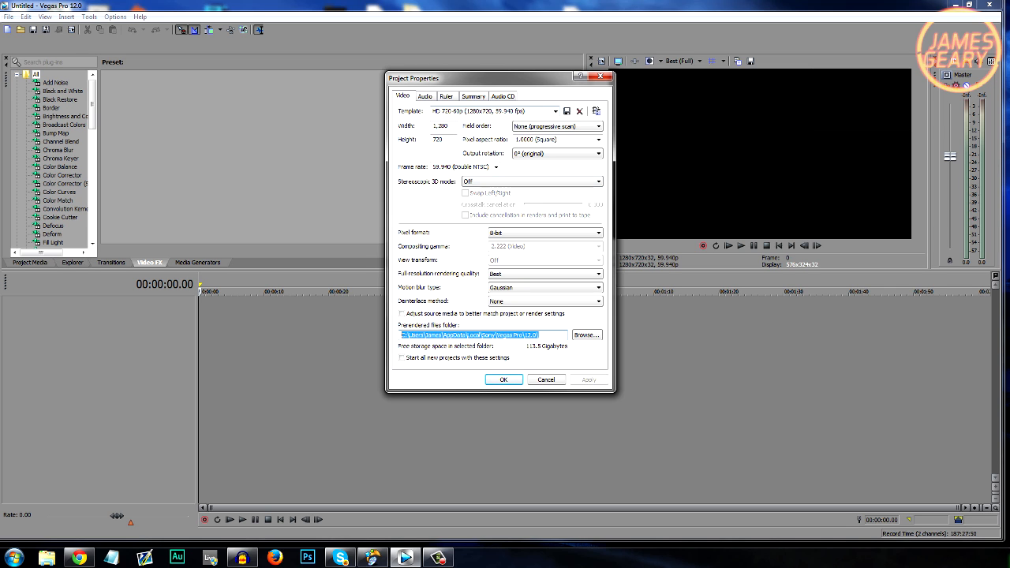
Review the audio, ruler and remaining pages of the project properties, return to the video settings and accept them.
{"action": "left_click", "coordinate": [425, 96]}
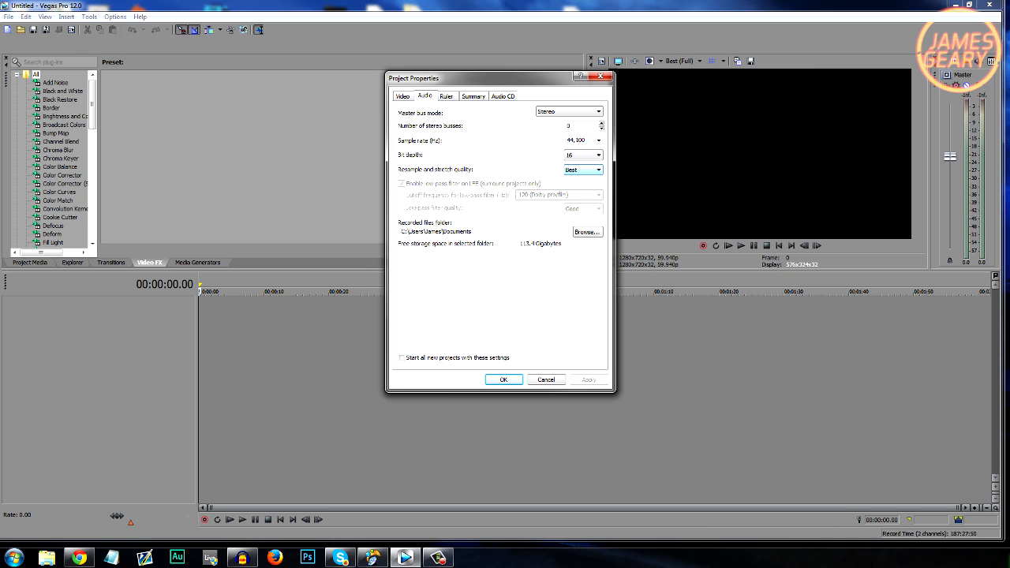
{"action": "key", "text": "ctrl+Tab"}
{"action": "key", "text": "ctrl+Tab"}
{"action": "key", "text": "ctrl+Tab"}
{"action": "key", "text": "ctrl+shift+Tab"}
{"action": "key", "text": "ctrl+shift+Tab"}
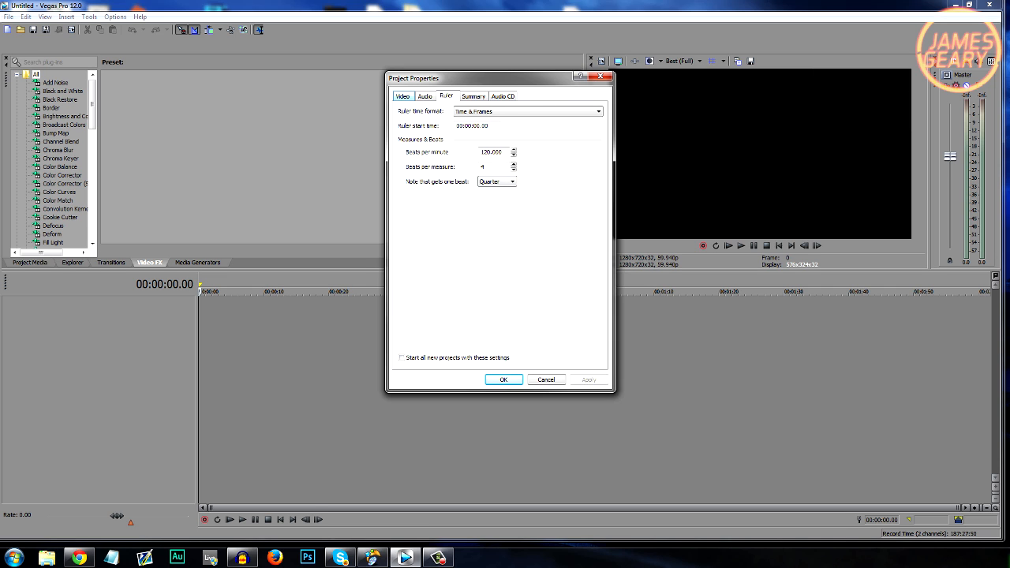
{"action": "left_click", "coordinate": [403, 96]}
{"action": "left_click", "coordinate": [503, 380]}
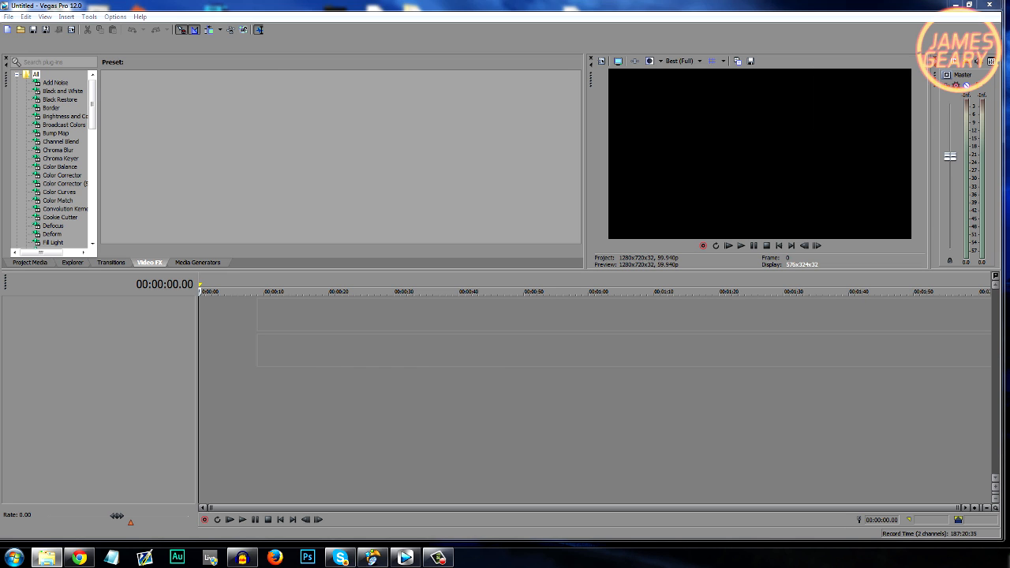
Add the gameplay clip to the timeline near its start and place the cursor in the video event at about 00:03:15.
{"action": "left_click_drag", "start_coordinate": [258, 316], "coordinate": [258, 316]}
{"action": "scroll", "coordinate": [258, 316], "scroll_direction": "down", "scroll_amount": 5}
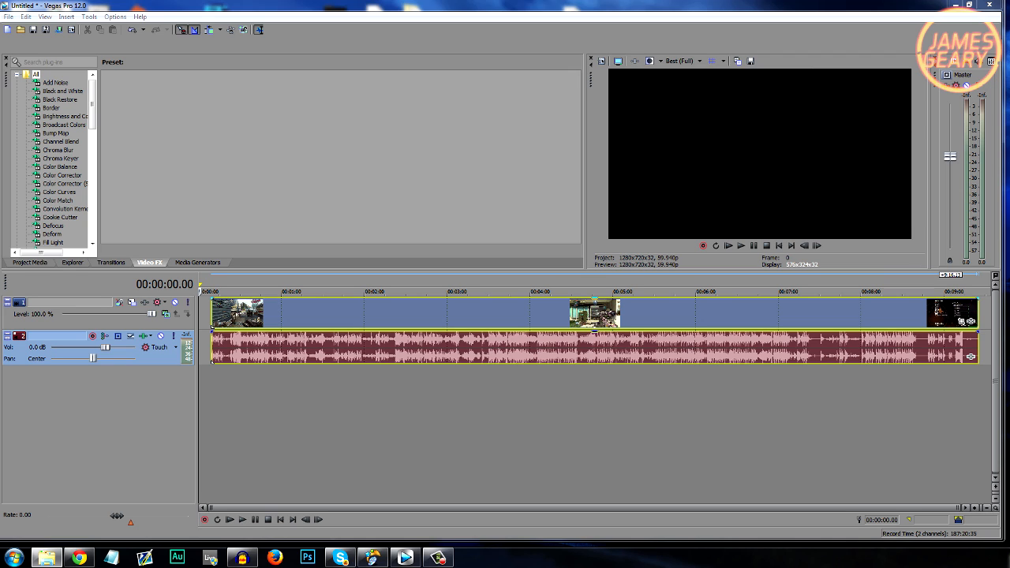
{"action": "left_click", "coordinate": [468, 314]}
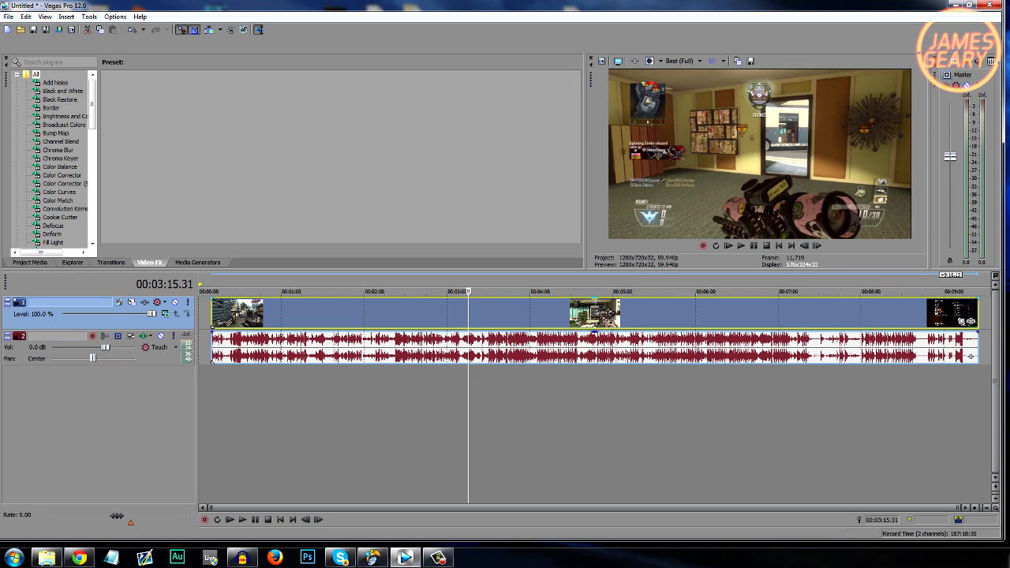
{"action": "scroll", "coordinate": [405, 332], "scroll_direction": "up", "scroll_amount": 3}
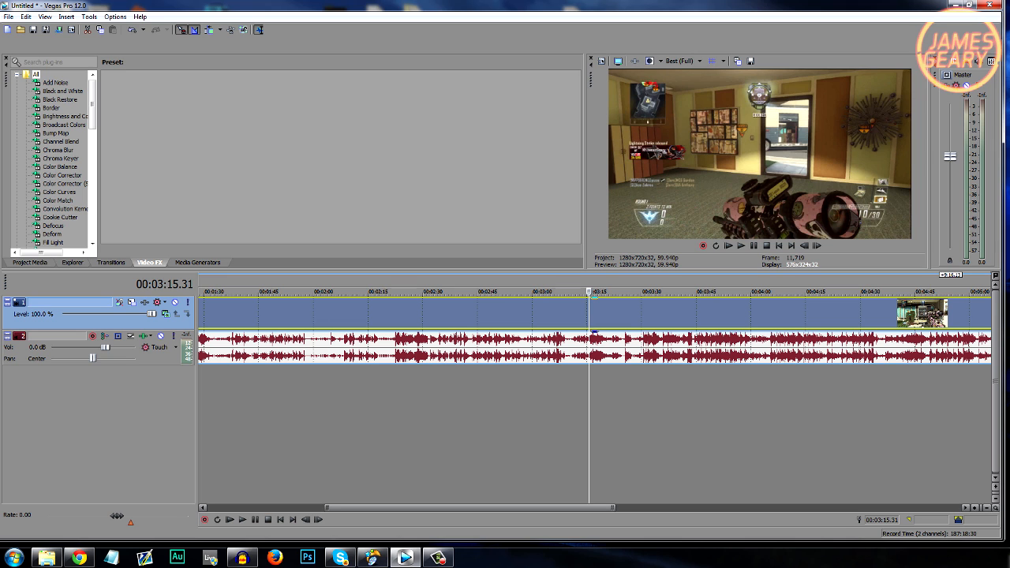
{"action": "scroll", "coordinate": [595, 396], "scroll_direction": "down", "scroll_amount": 2}
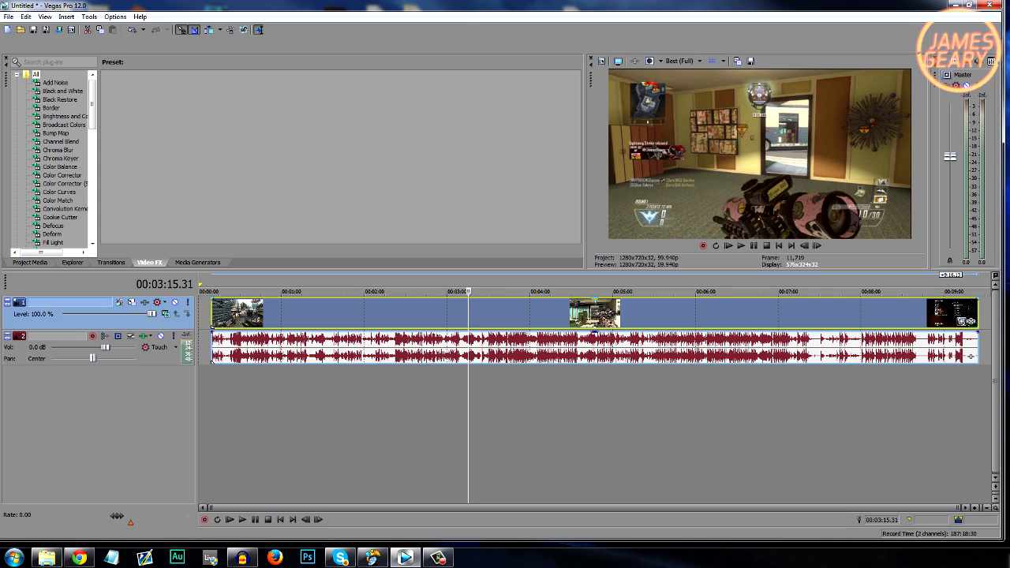
Apply the Render Crop pan/crop preset to the gameplay video event.
{"action": "left_click", "coordinate": [961, 322]}
{"action": "left_click_drag", "start_coordinate": [378, 101], "coordinate": [432, 102]}
{"action": "left_click_drag", "start_coordinate": [623, 218], "coordinate": [620, 220]}
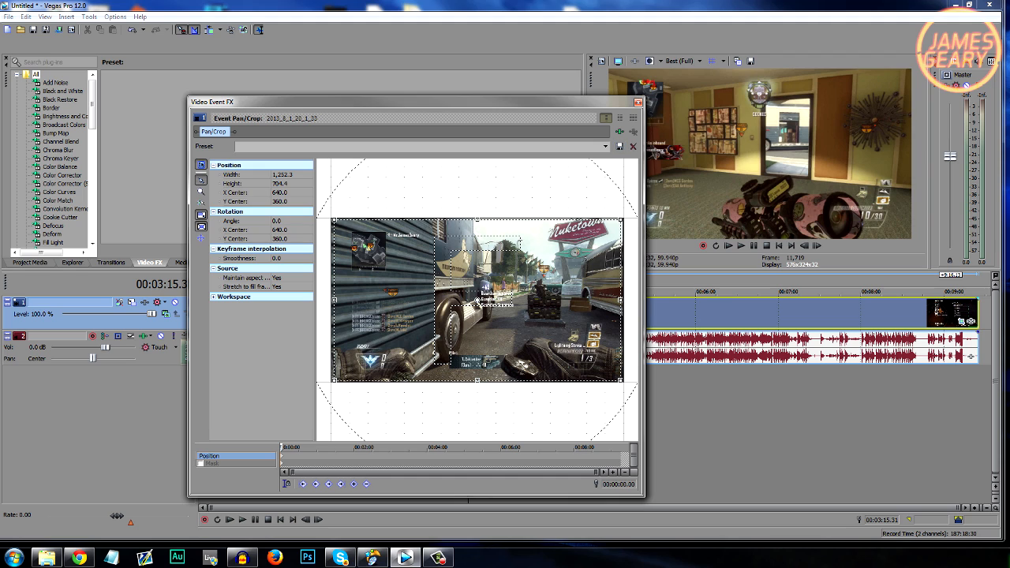
{"action": "left_click", "coordinate": [605, 147]}
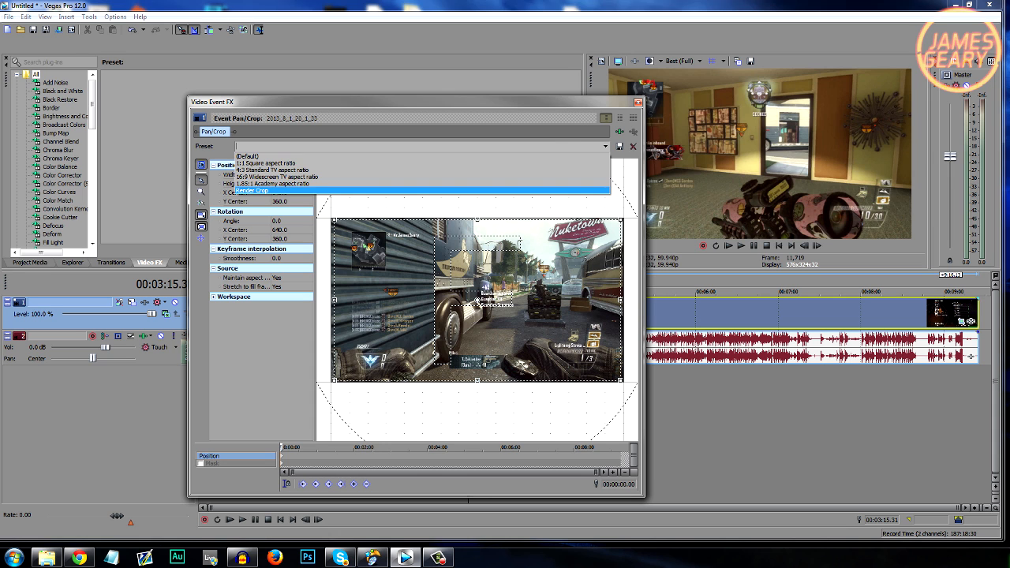
{"action": "key", "text": "Return"}
{"action": "left_click_drag", "start_coordinate": [410, 101], "coordinate": [294, 98]}
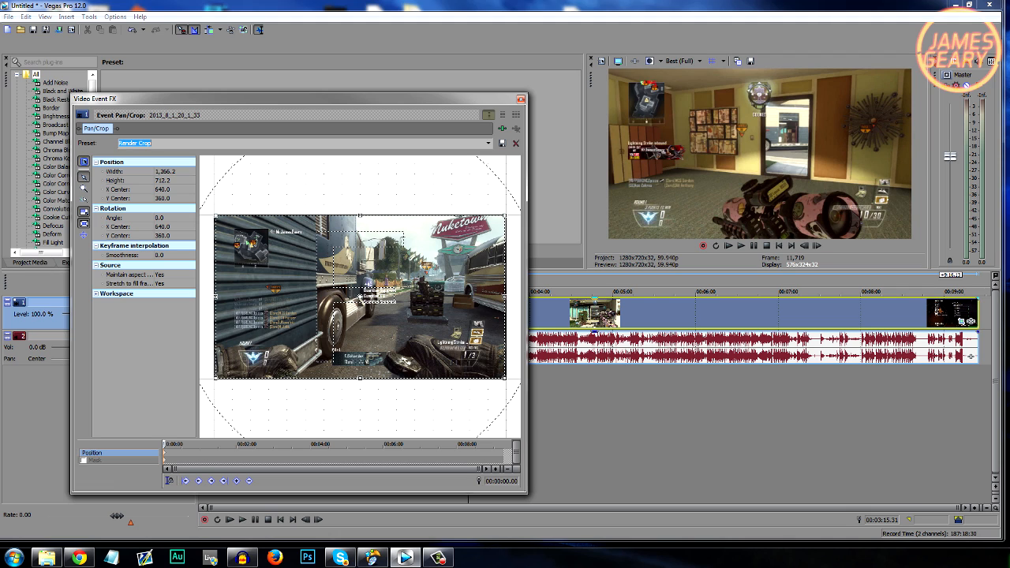
{"action": "left_click", "coordinate": [521, 100]}
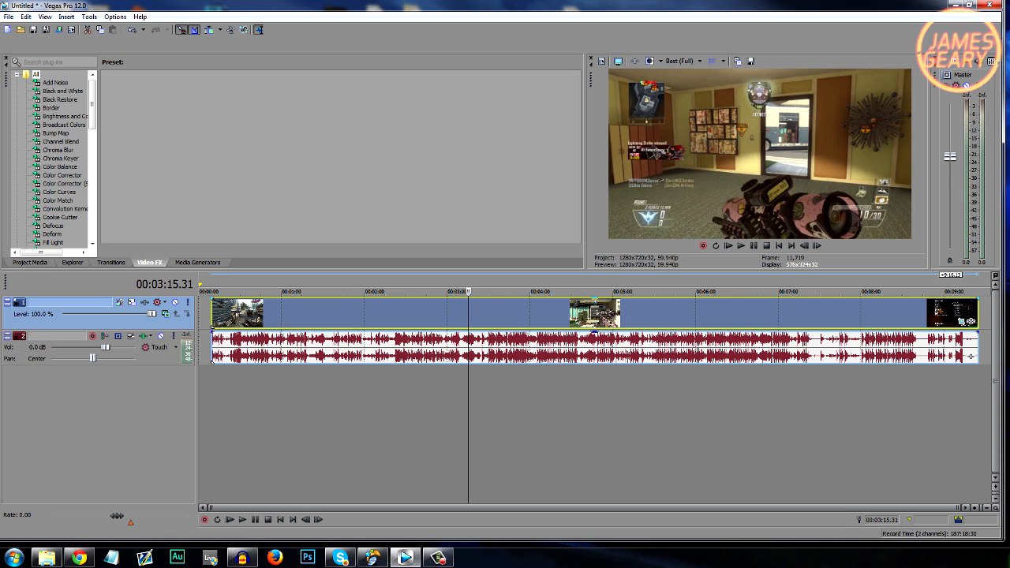
{"action": "right_click", "coordinate": [503, 314]}
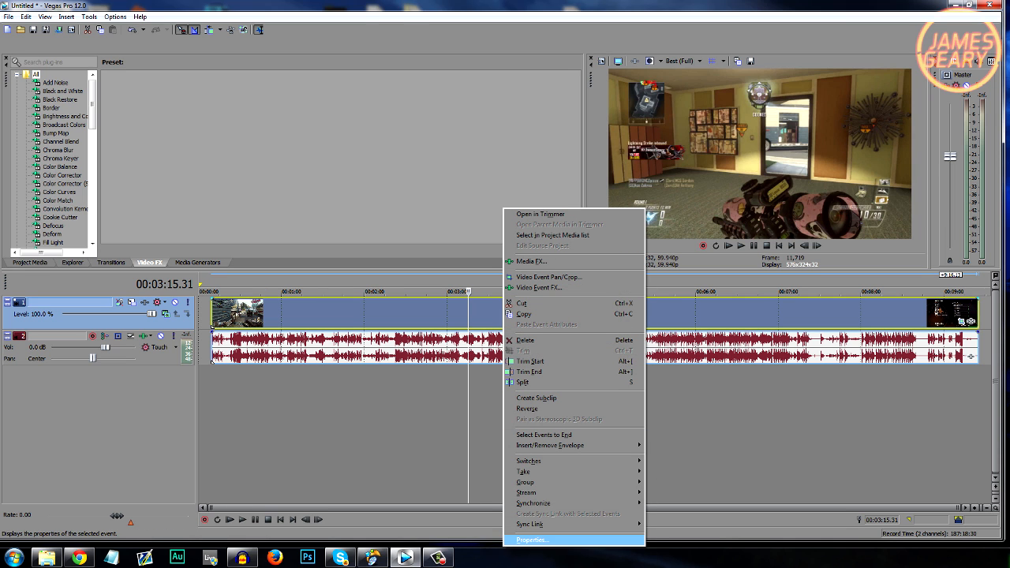
{"action": "left_click", "coordinate": [532, 540]}
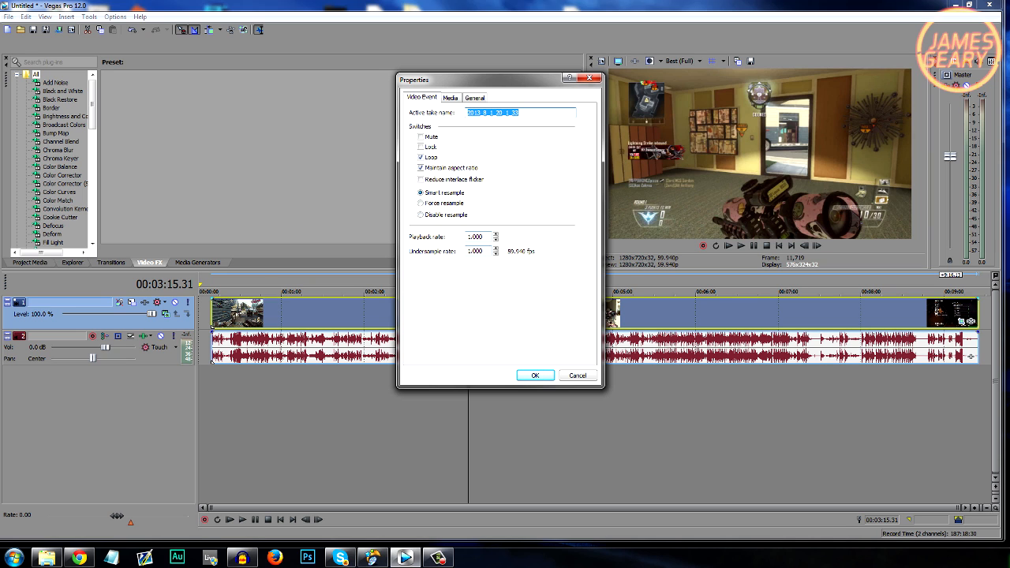
{"action": "left_click", "coordinate": [578, 376]}
Set the gameplay video event's resample switch to Disable Resample.
{"action": "right_click", "coordinate": [507, 313]}
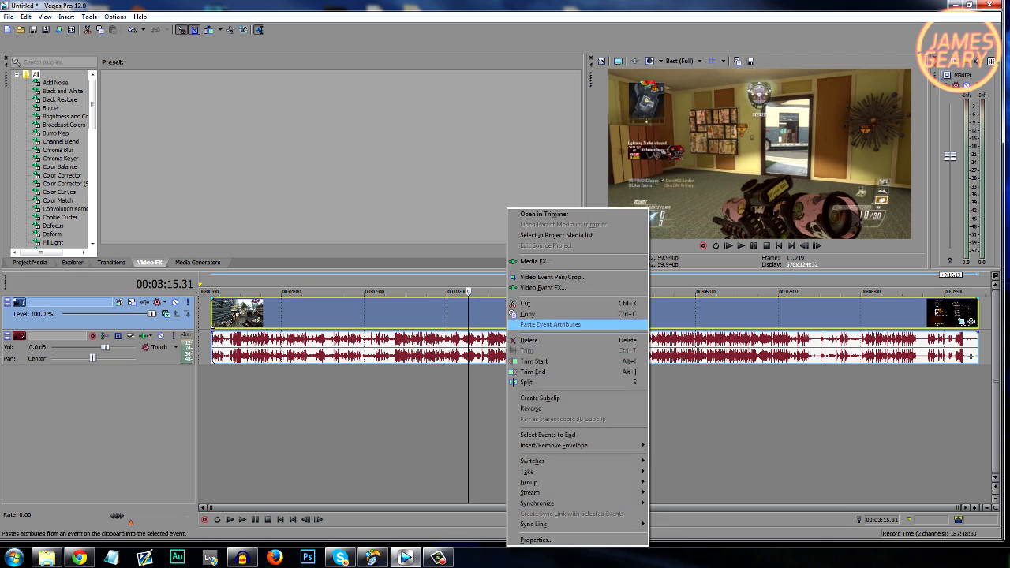
{"action": "mouse_move", "coordinate": [552, 461]}
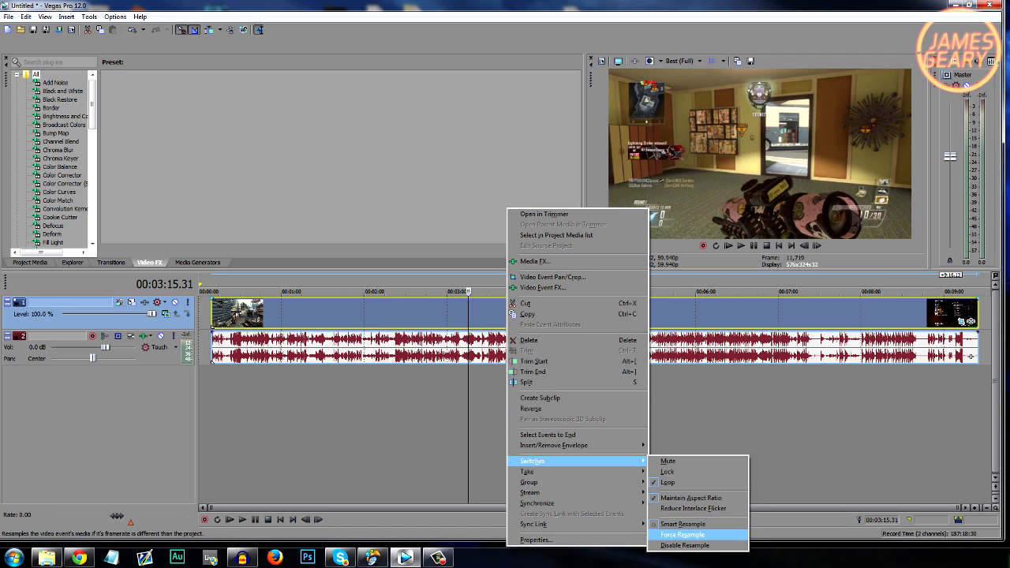
{"action": "left_click", "coordinate": [685, 546]}
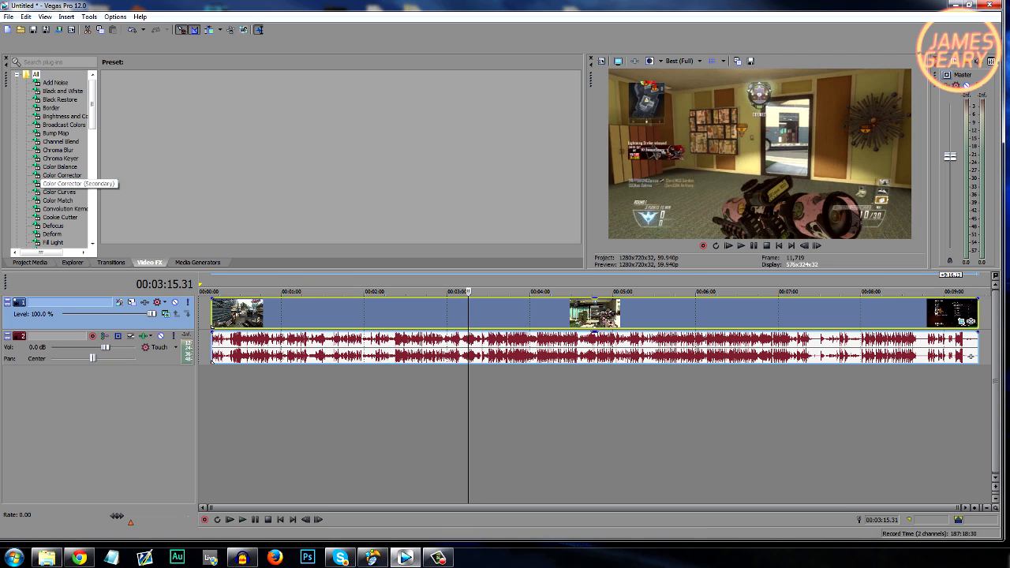
Add the Color Curves effect to the video event and bend the RGB curve into a gentle S, lowering shadows and raising highlights.
{"action": "left_click_drag", "start_coordinate": [59, 192], "coordinate": [339, 313]}
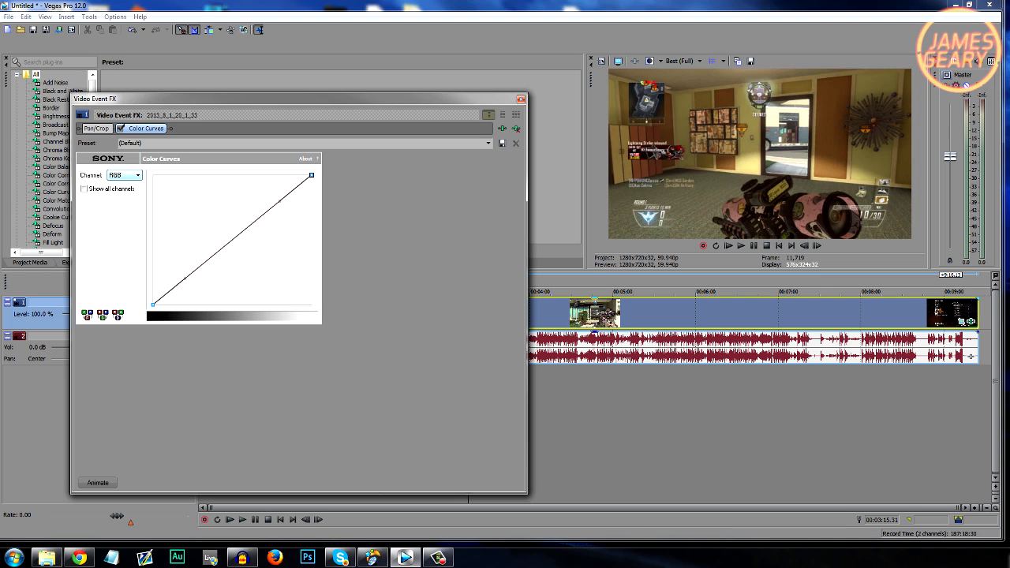
{"action": "left_click_drag", "start_coordinate": [185, 277], "coordinate": [179, 305]}
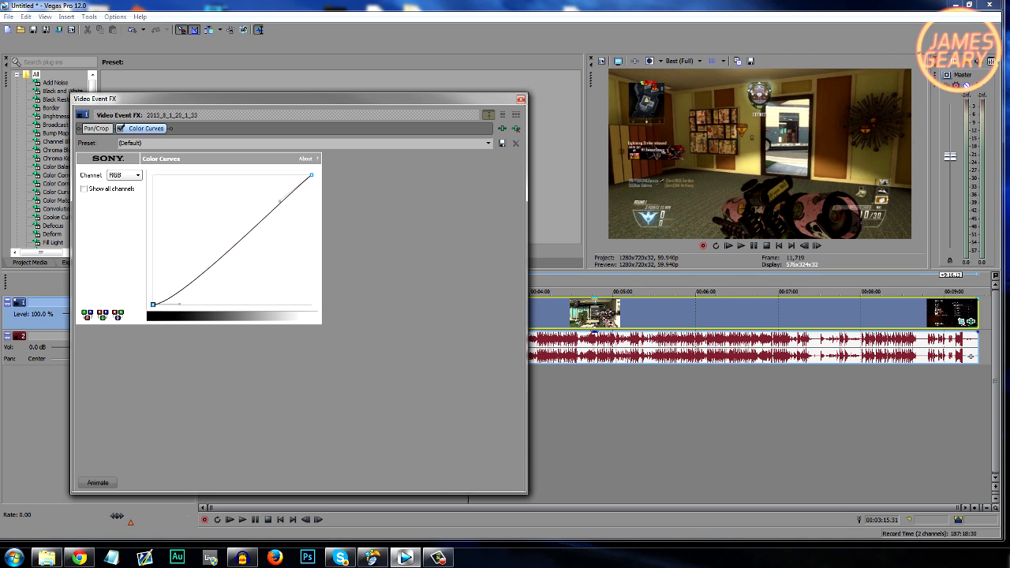
{"action": "left_click_drag", "start_coordinate": [280, 201], "coordinate": [290, 174]}
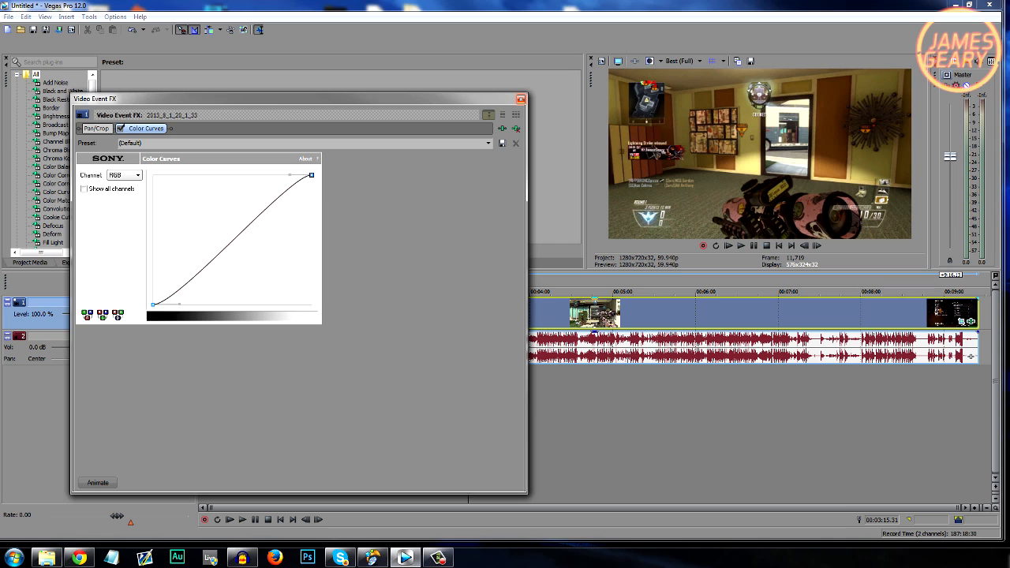
{"action": "left_click", "coordinate": [520, 99]}
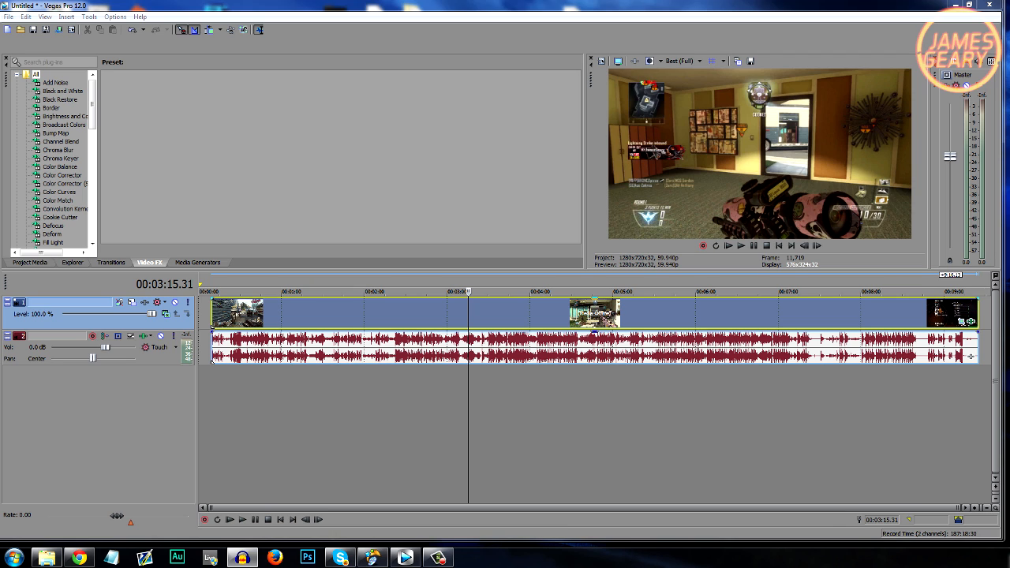
Mark a loop region on the timeline from about 00:04:38 to 00:07:19.
{"action": "left_click", "coordinate": [9, 17]}
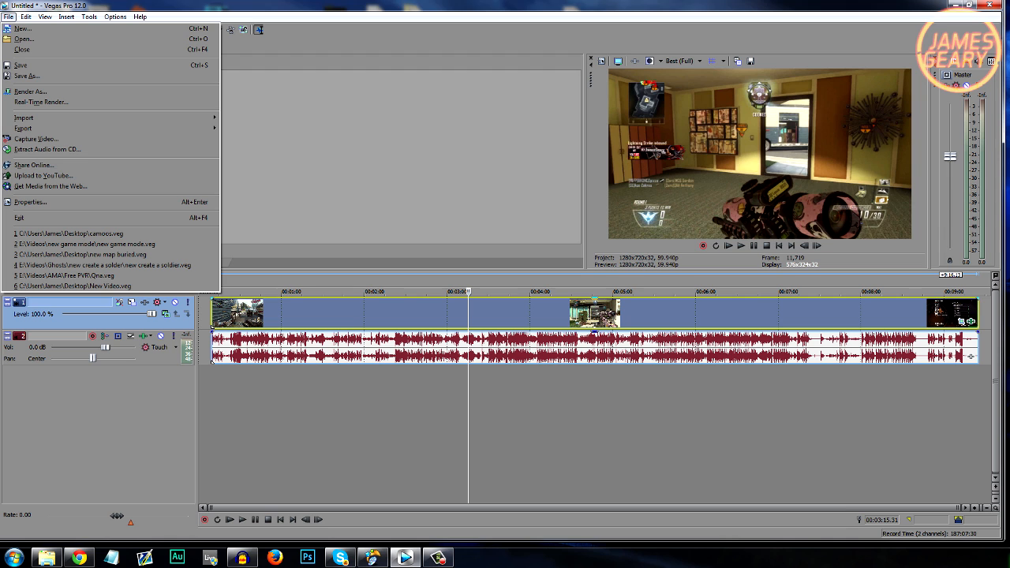
{"action": "key", "text": "Right"}
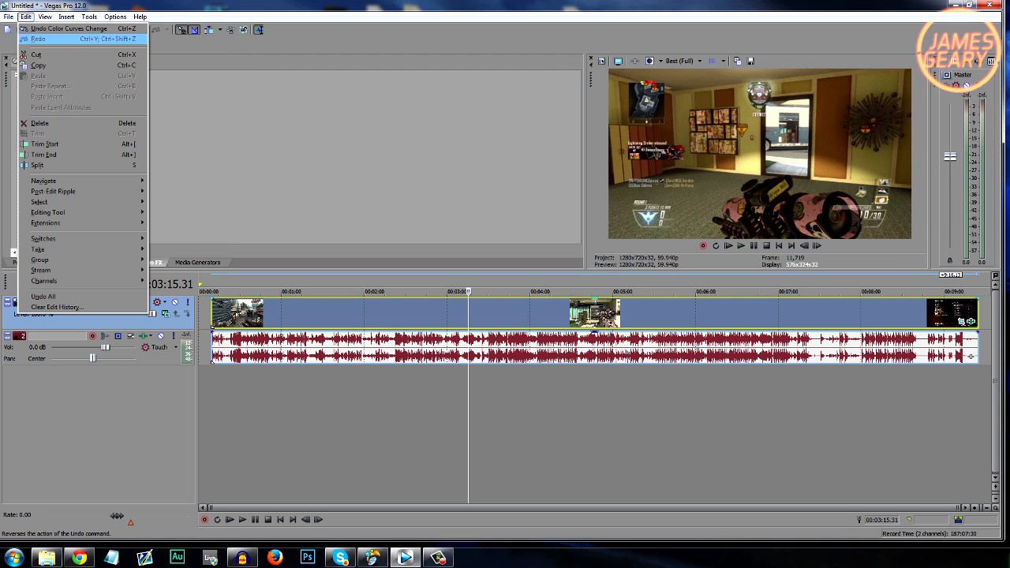
{"action": "left_click_drag", "start_coordinate": [302, 426], "coordinate": [552, 426]}
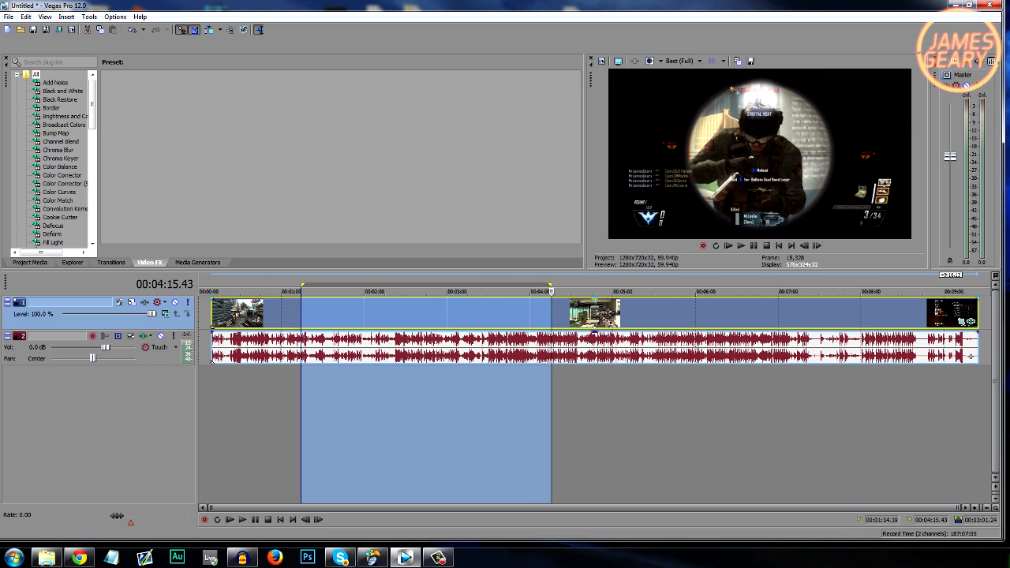
{"action": "left_click_drag", "start_coordinate": [583, 285], "coordinate": [804, 285]}
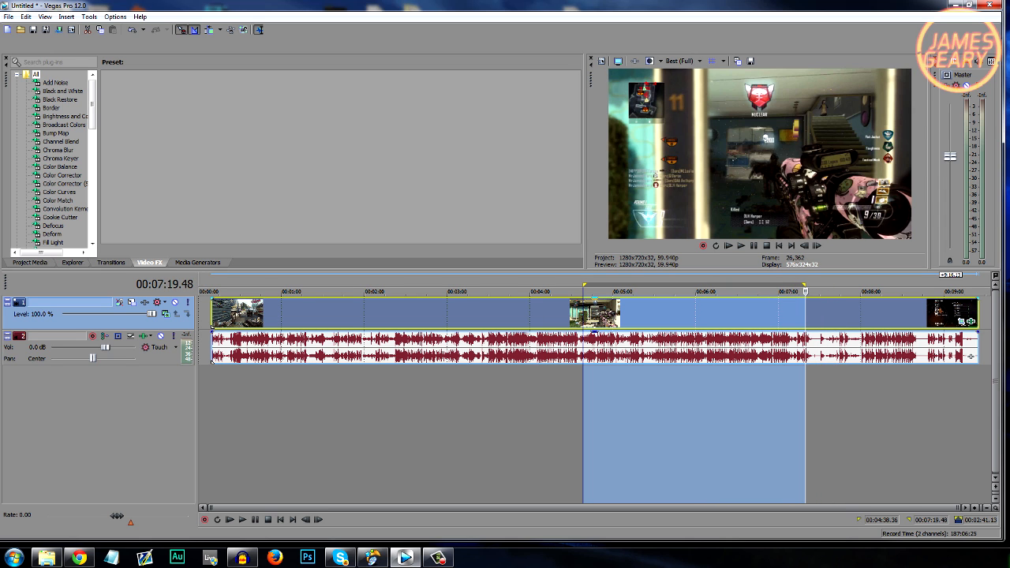
Open the Render As settings and list all output templates instead of favorites only.
{"action": "left_click", "coordinate": [9, 16]}
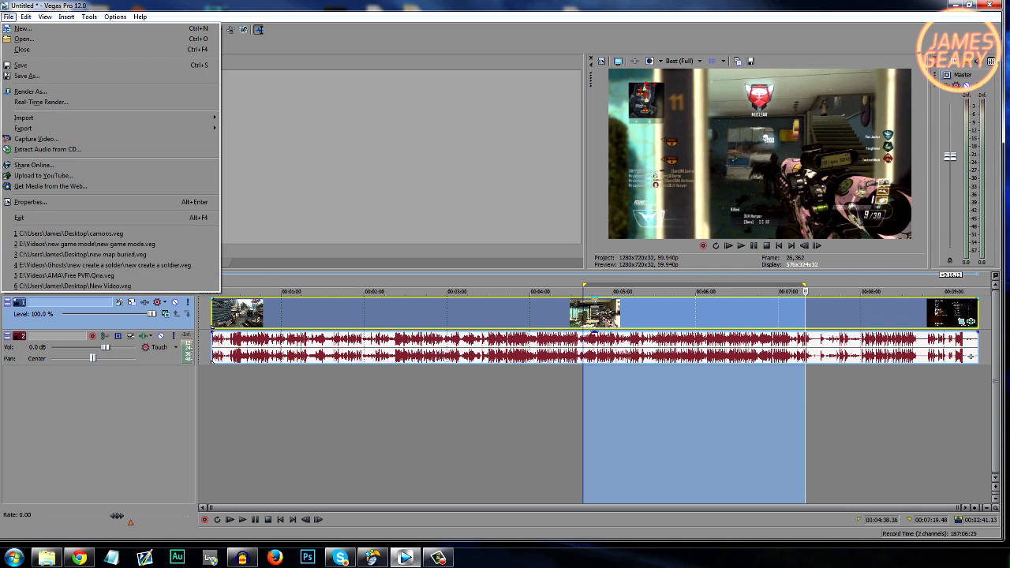
{"action": "left_click", "coordinate": [30, 91]}
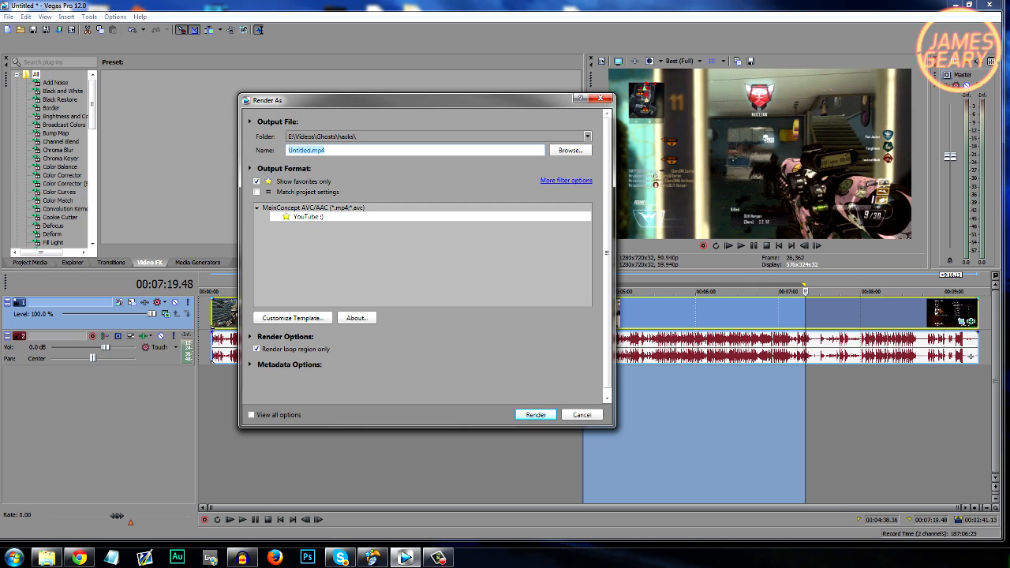
{"action": "left_click", "coordinate": [257, 182]}
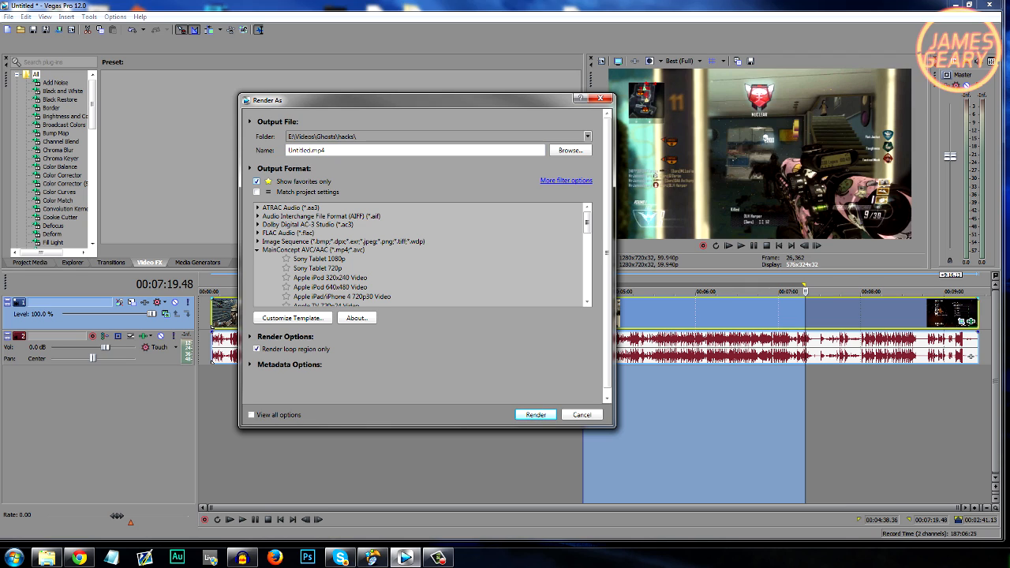
{"action": "scroll", "coordinate": [422, 248], "scroll_direction": "down", "scroll_amount": 3}
{"action": "left_click", "coordinate": [257, 176]}
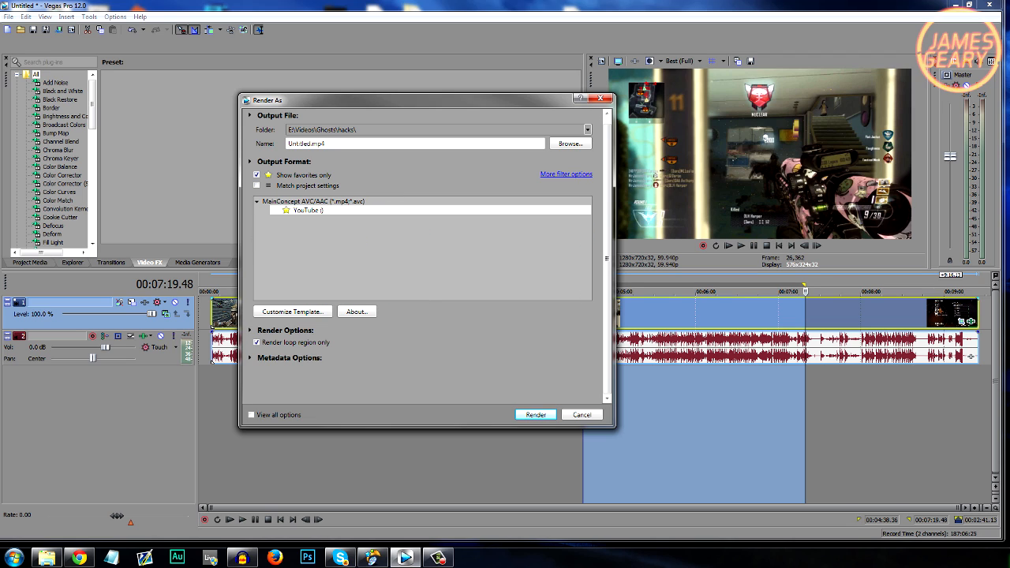
{"action": "left_click", "coordinate": [257, 175]}
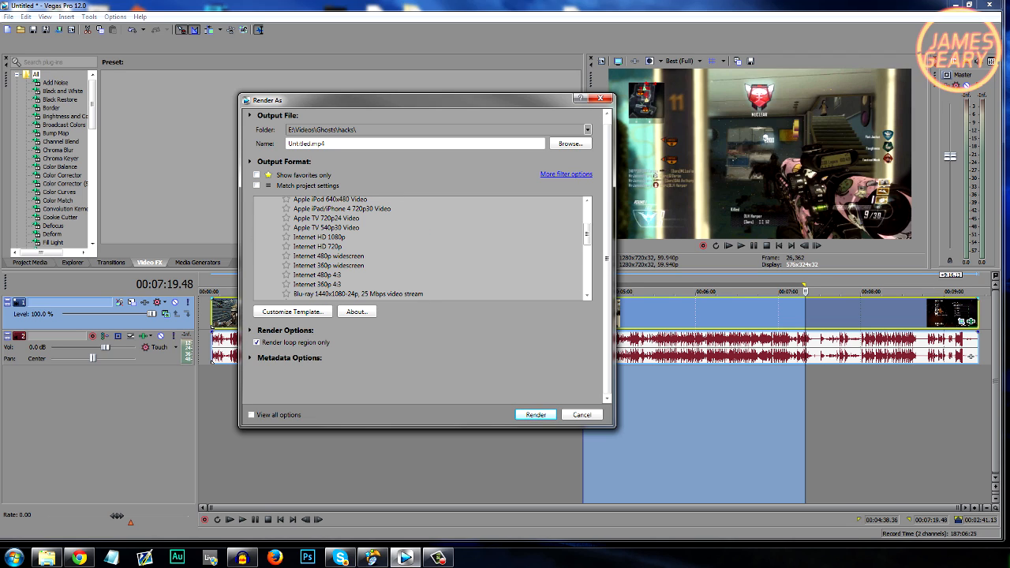
Find the YouTube :) template under MainConcept AVC/AAC and open its custom settings.
{"action": "scroll", "coordinate": [422, 248], "scroll_direction": "up", "scroll_amount": 1}
{"action": "scroll", "coordinate": [422, 253], "scroll_direction": "up", "scroll_amount": 3}
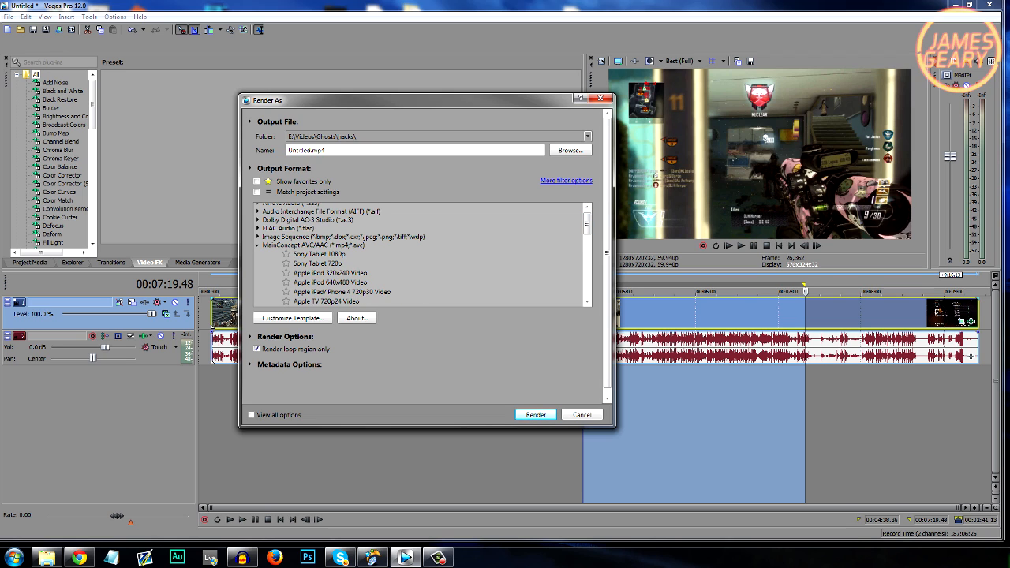
{"action": "scroll", "coordinate": [422, 268], "scroll_direction": "down", "scroll_amount": 6}
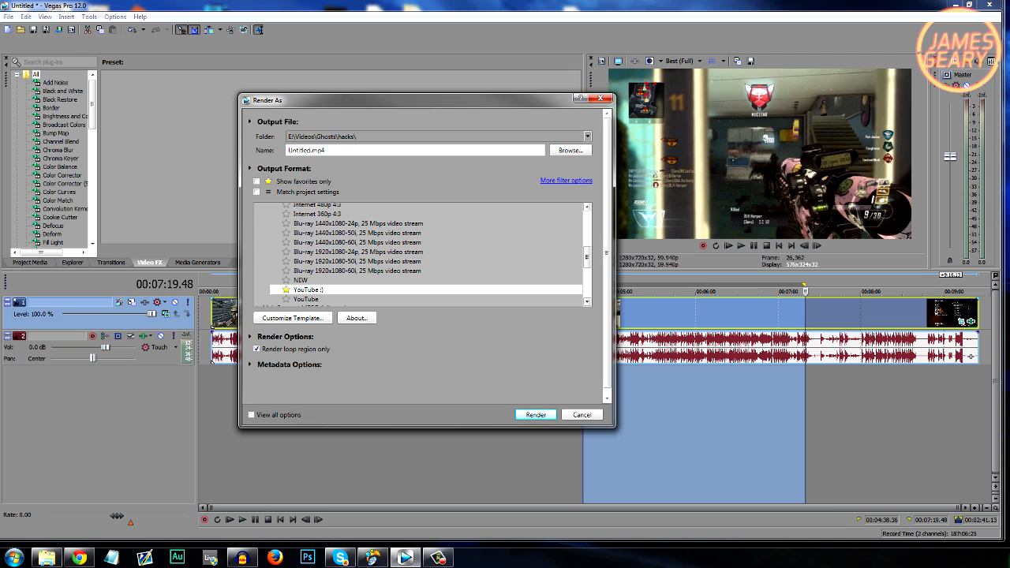
{"action": "left_click", "coordinate": [292, 318]}
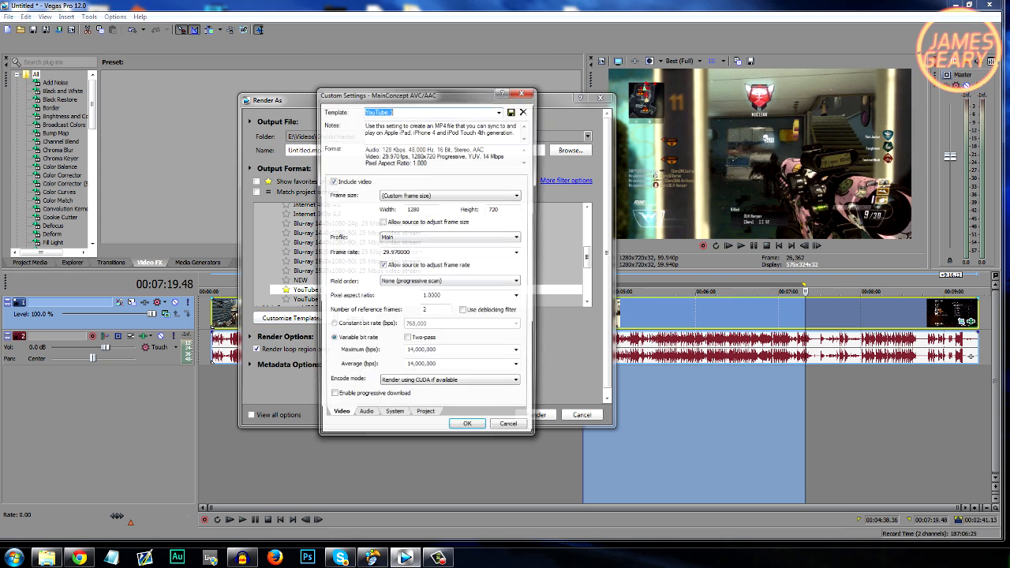
Review the YouTube :) template's frame size, frame rate, source-adjustment and maximum bit rate options.
{"action": "left_click_drag", "start_coordinate": [387, 91], "coordinate": [302, 76]}
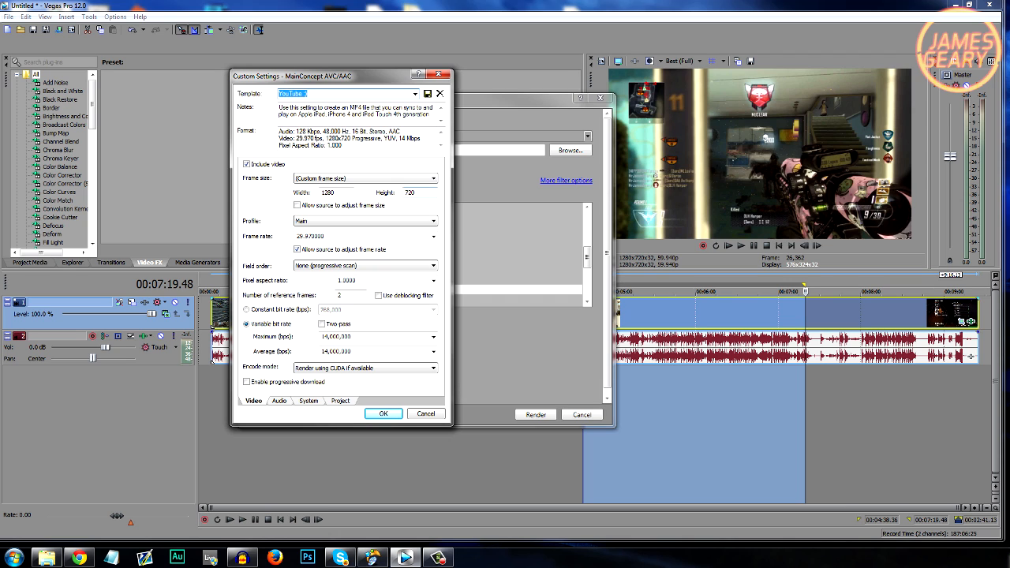
{"action": "left_click", "coordinate": [411, 179]}
{"action": "left_click", "coordinate": [410, 180]}
{"action": "left_click", "coordinate": [433, 236]}
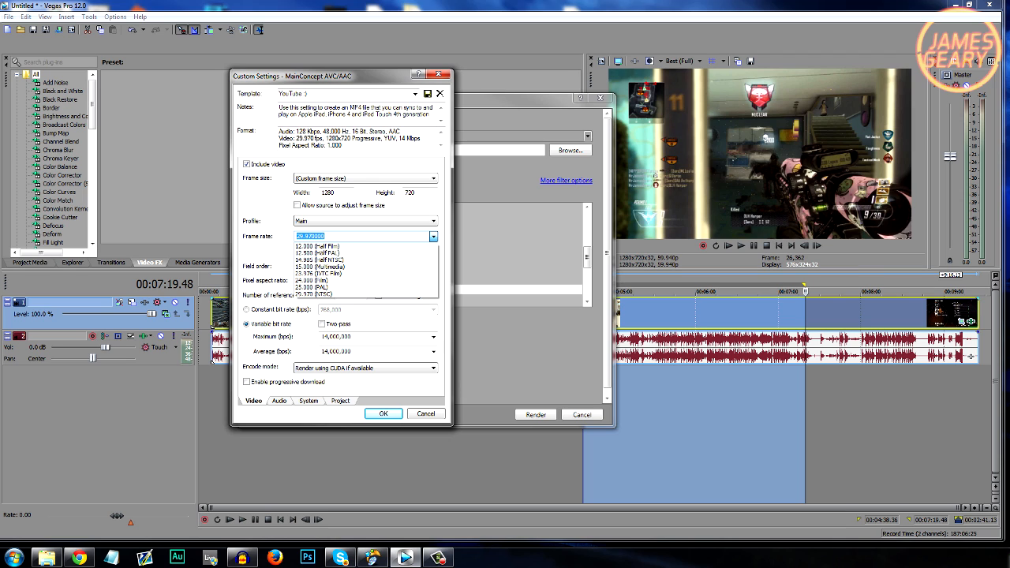
{"action": "left_click", "coordinate": [433, 236]}
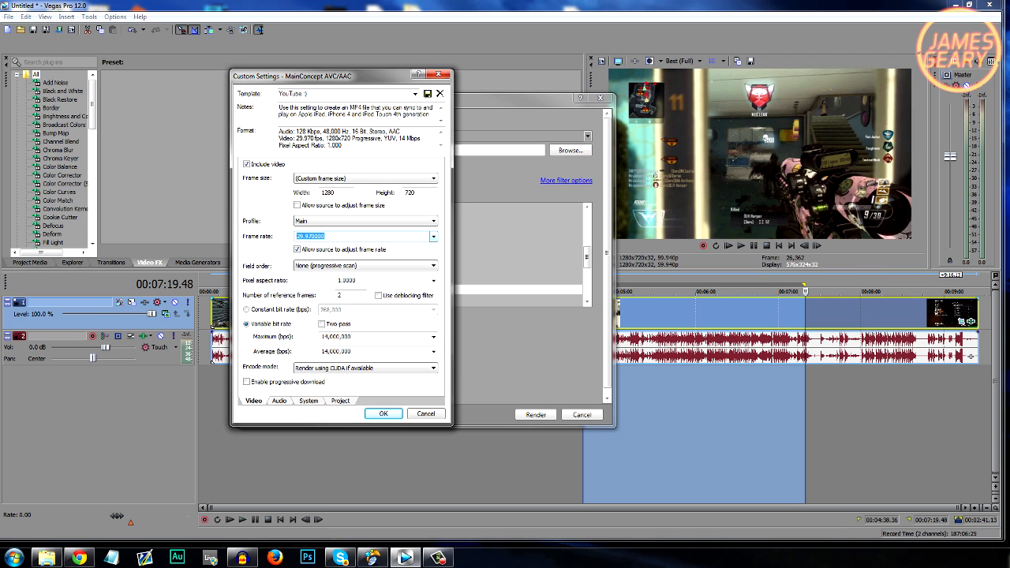
{"action": "left_click", "coordinate": [433, 236]}
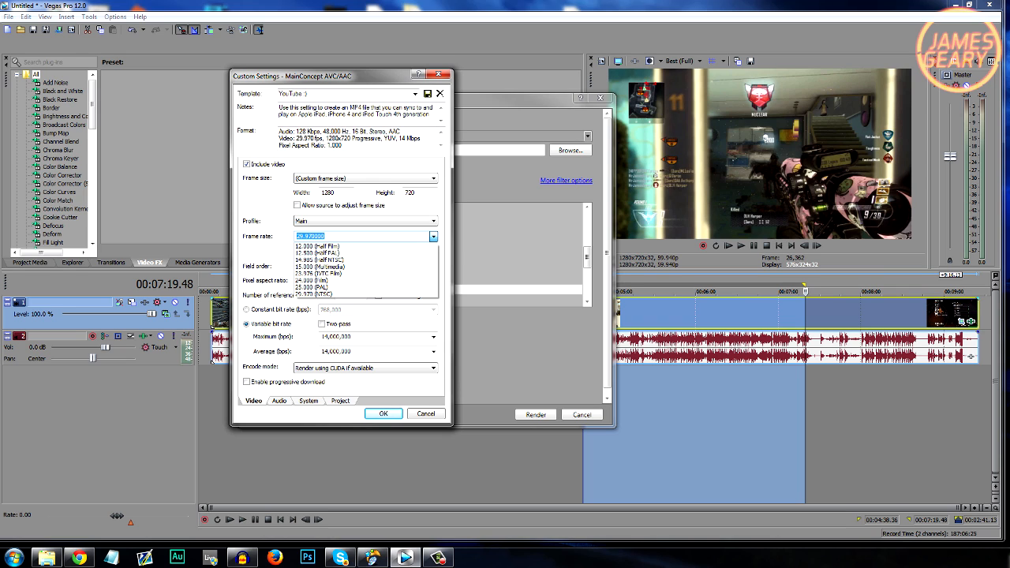
{"action": "left_click", "coordinate": [433, 237]}
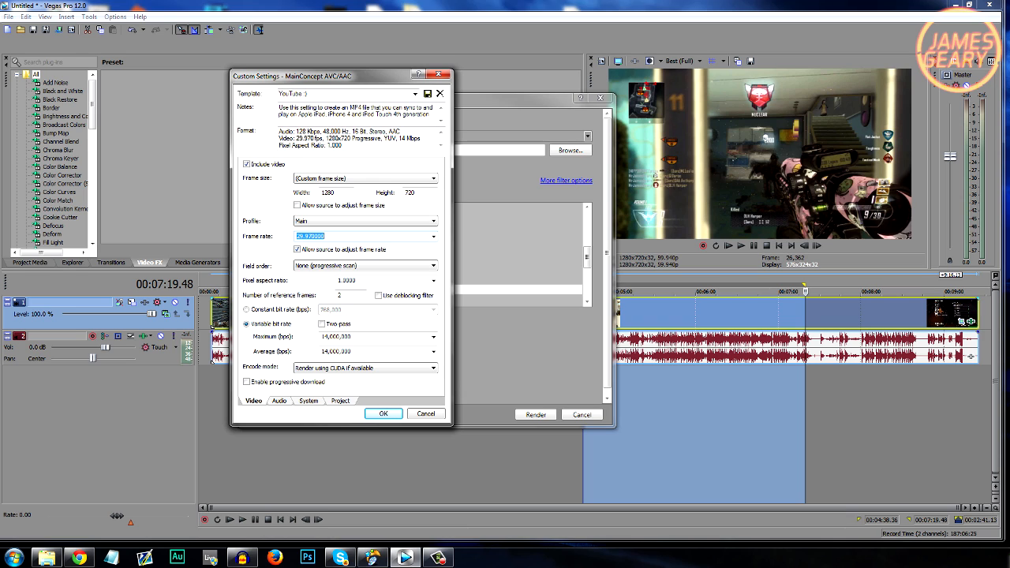
{"action": "left_click", "coordinate": [298, 250]}
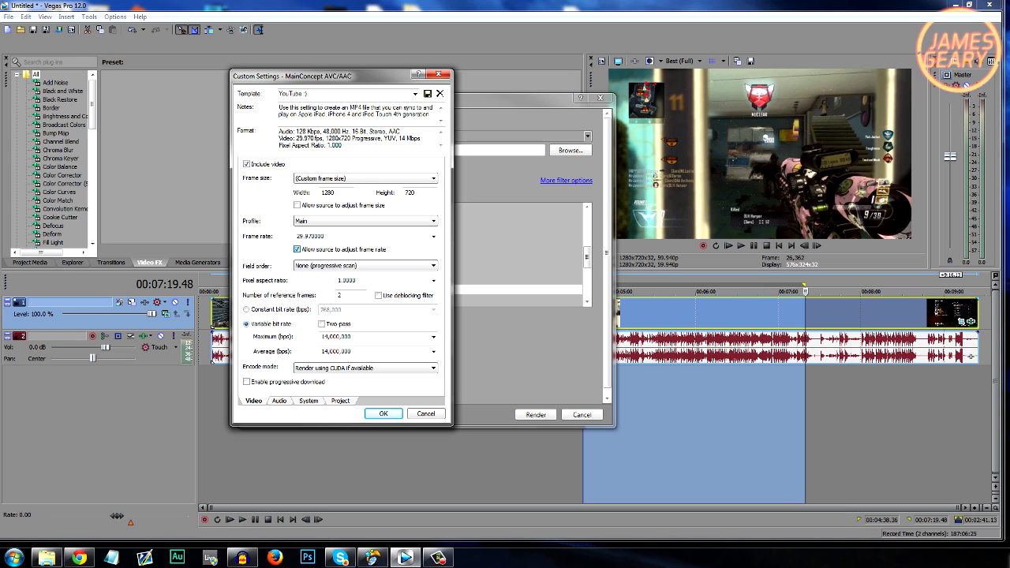
{"action": "left_click", "coordinate": [297, 250]}
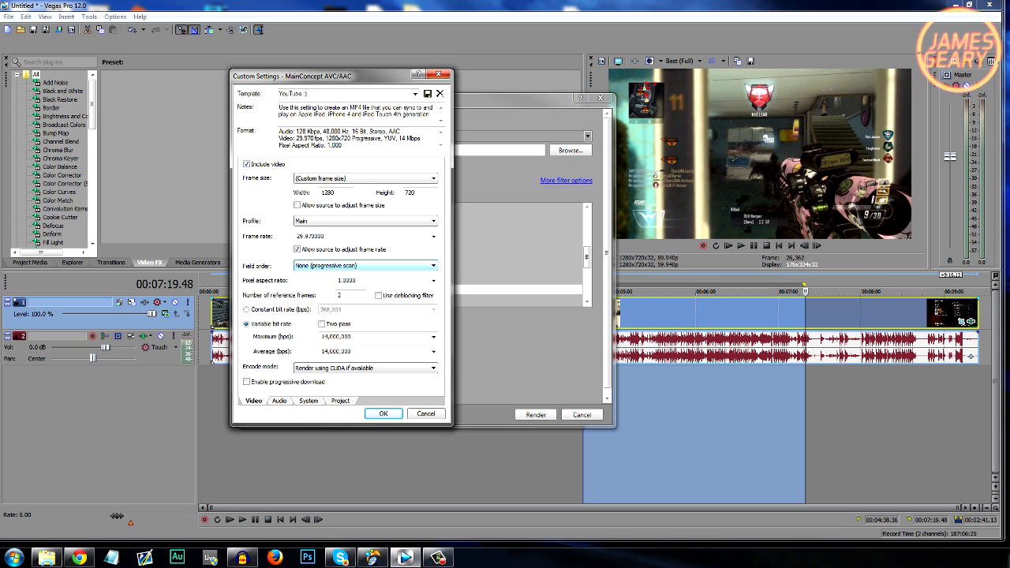
{"action": "key", "text": "Tab"}
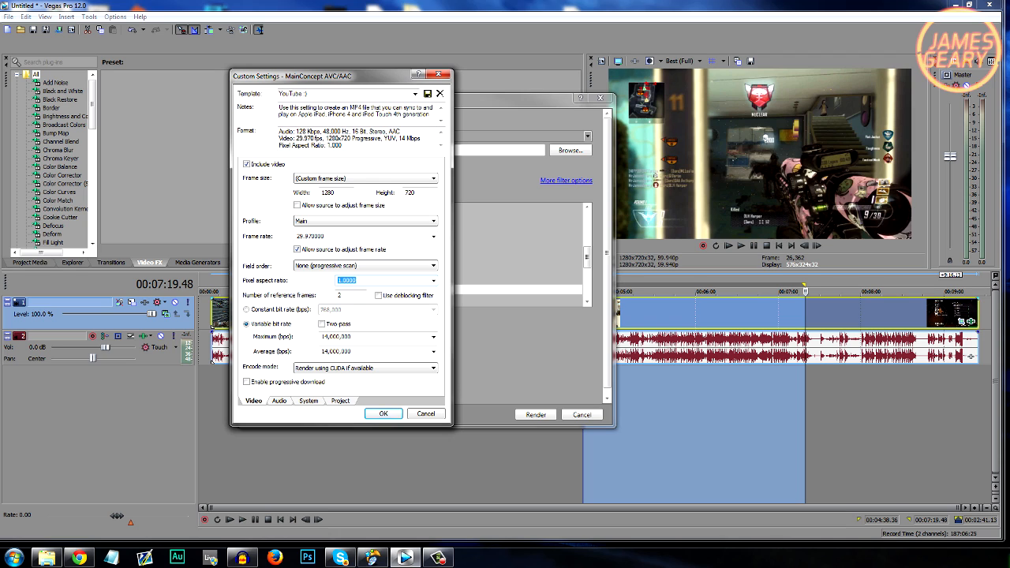
{"action": "left_click", "coordinate": [433, 337]}
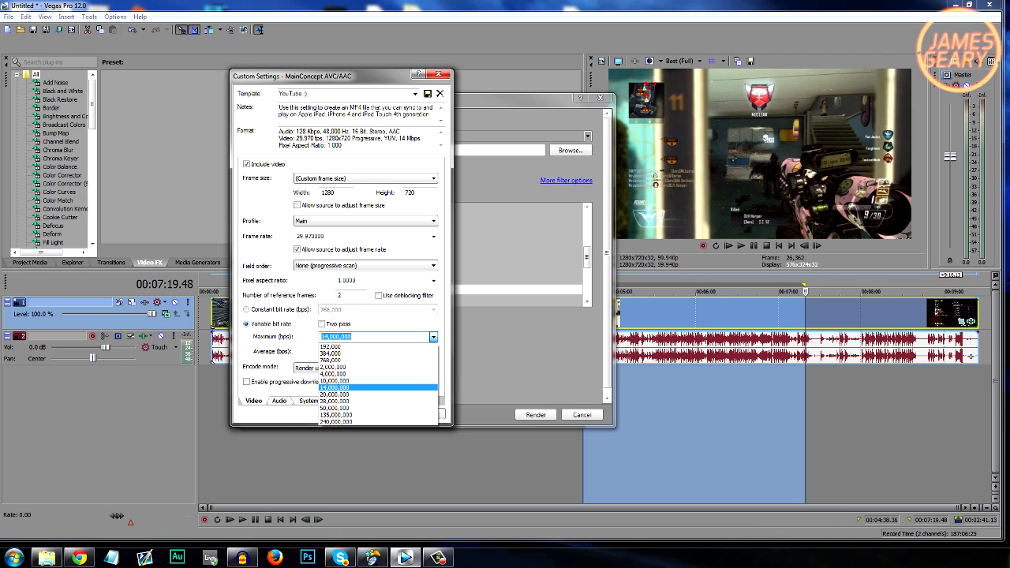
{"action": "left_click", "coordinate": [433, 337]}
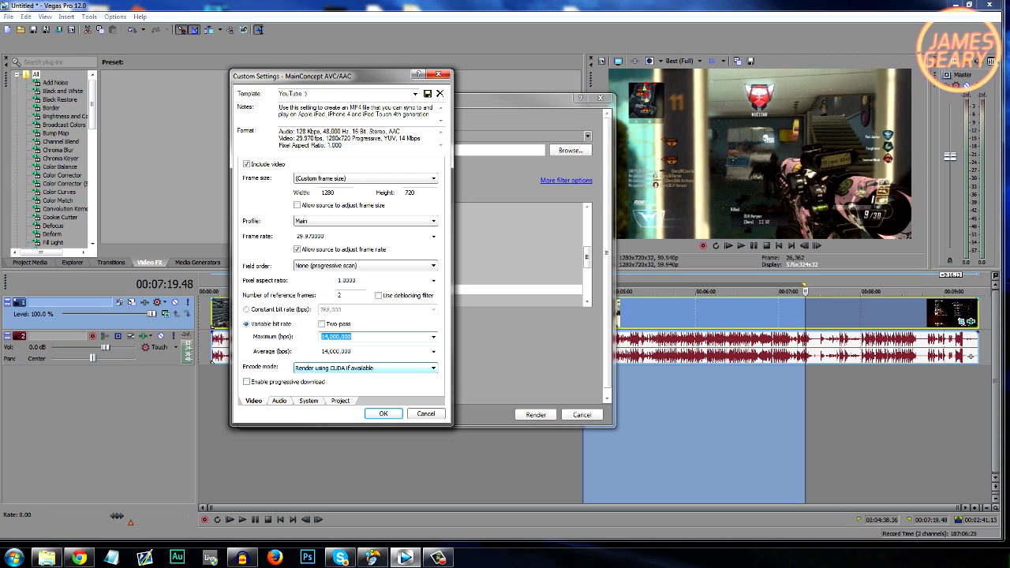
Set the template's encode mode to Render using CUDA if available.
{"action": "left_click", "coordinate": [378, 369]}
{"action": "left_click", "coordinate": [378, 369]}
{"action": "left_click", "coordinate": [379, 369]}
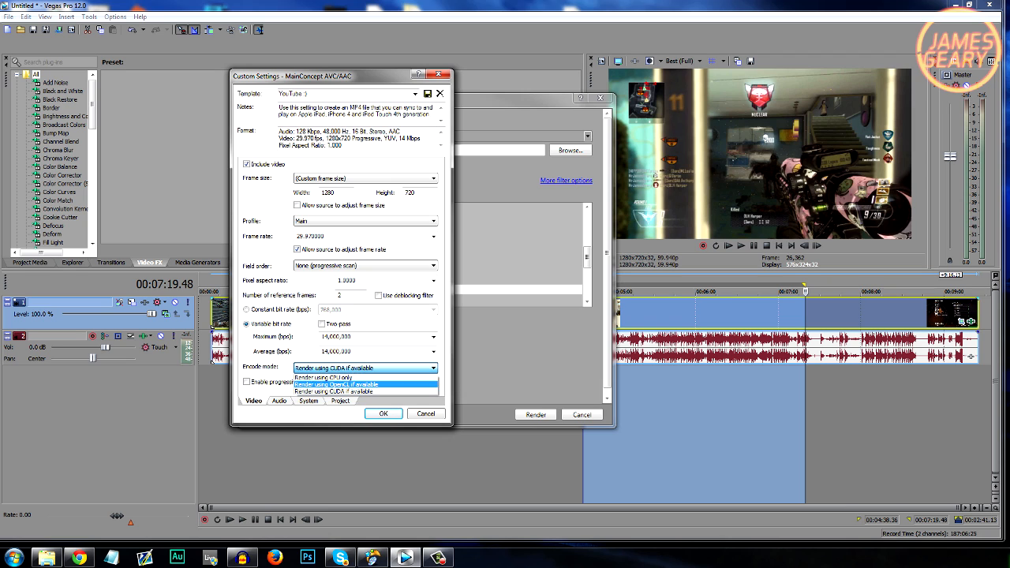
{"action": "left_click", "coordinate": [378, 369]}
{"action": "left_click", "coordinate": [379, 369]}
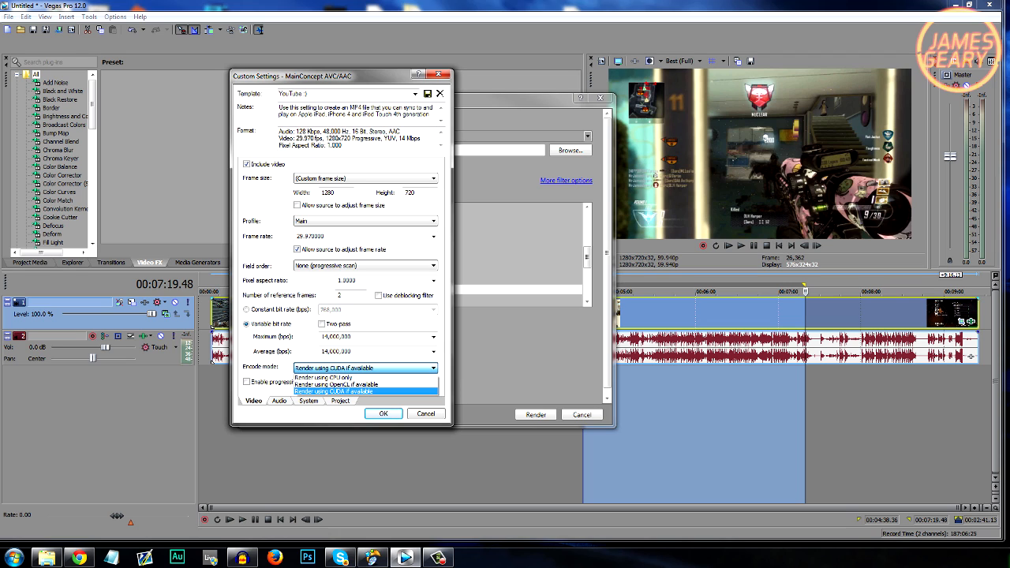
{"action": "left_click", "coordinate": [339, 391]}
Review the template's project, system and audio settings, including the GPU check, and accept the custom settings.
{"action": "left_click", "coordinate": [340, 401]}
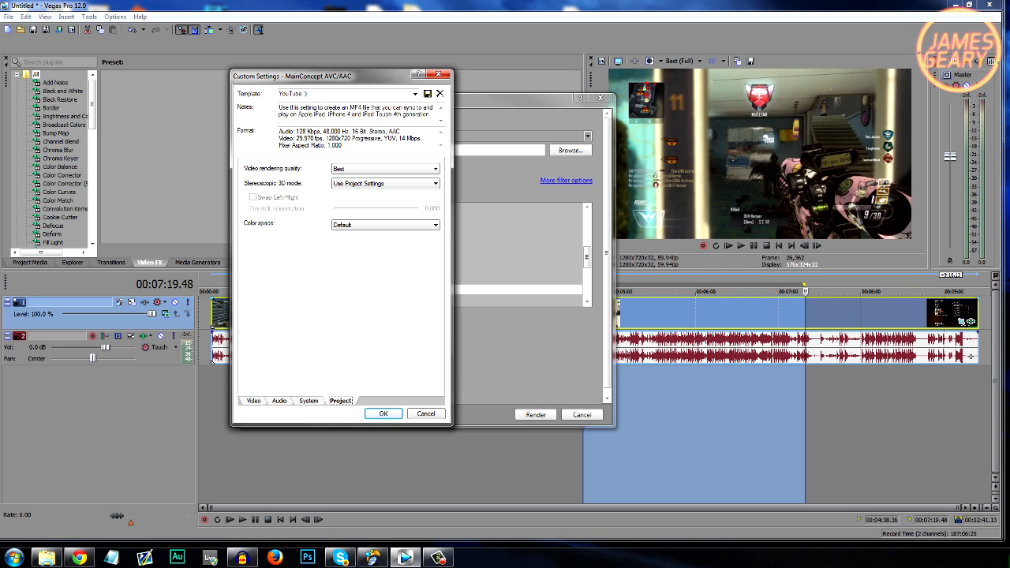
{"action": "left_click", "coordinate": [308, 401]}
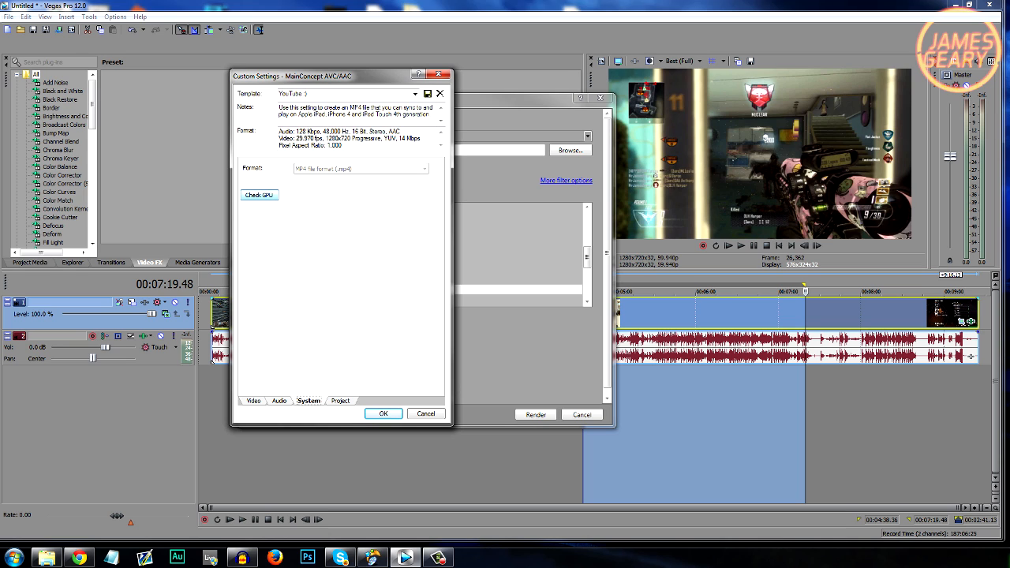
{"action": "left_click", "coordinate": [259, 195]}
{"action": "left_click", "coordinate": [253, 400]}
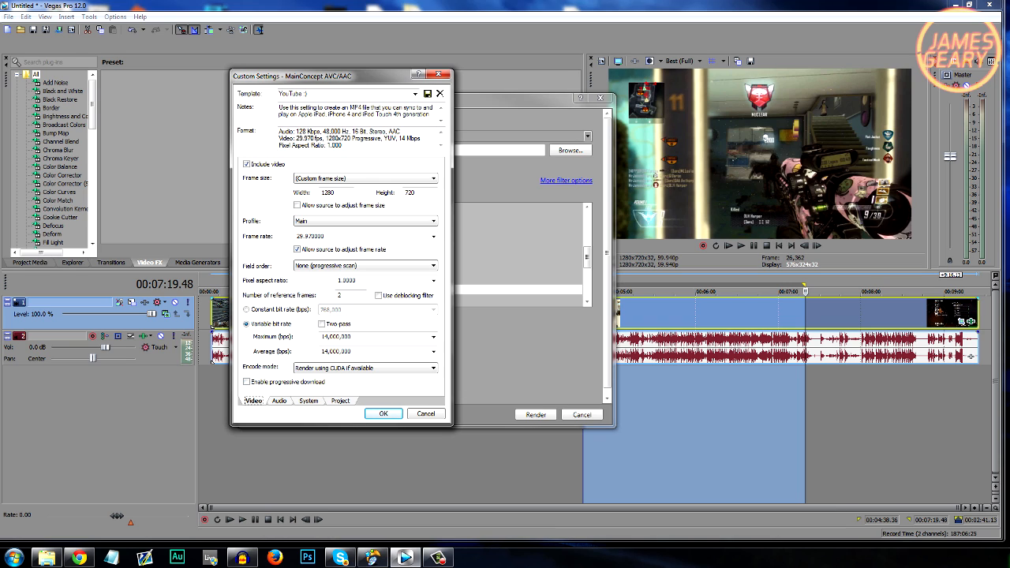
{"action": "left_click", "coordinate": [279, 401]}
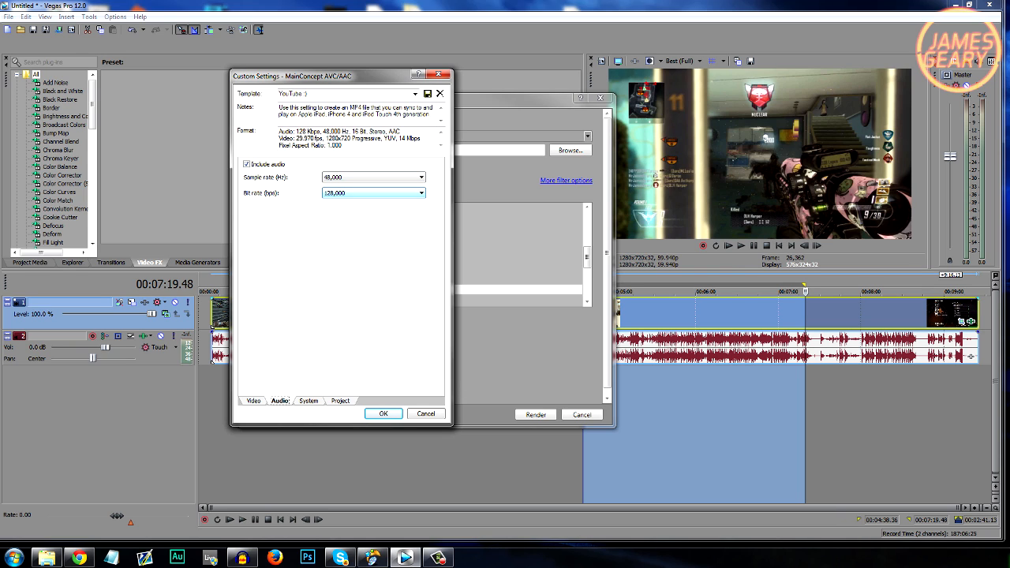
{"action": "left_click", "coordinate": [340, 401]}
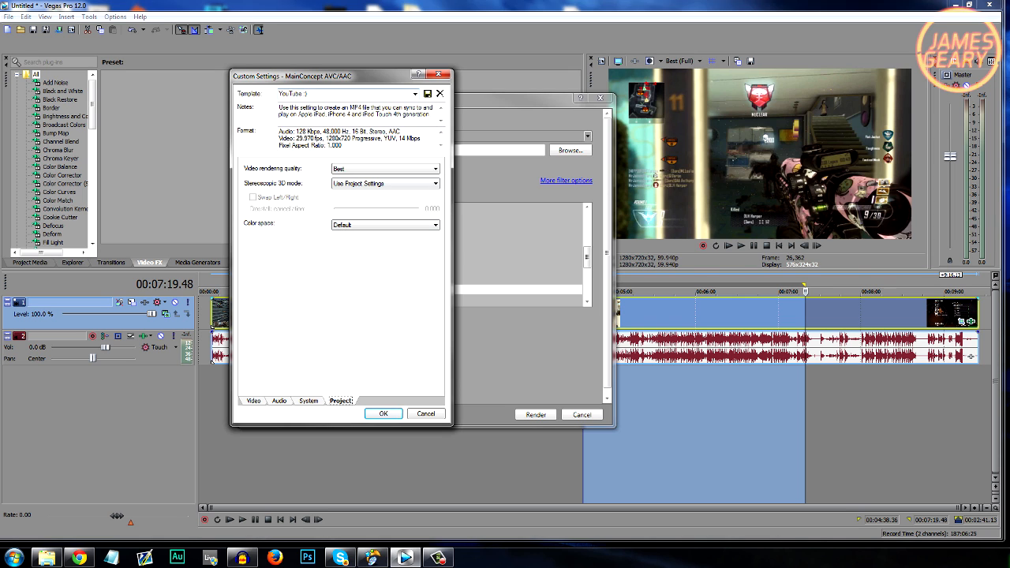
{"action": "key", "text": "Return"}
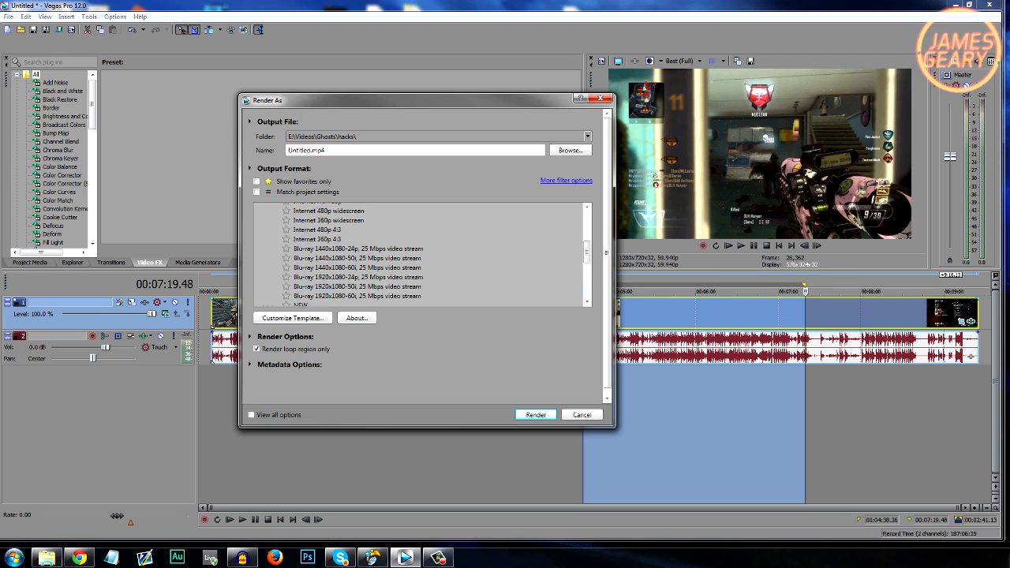
Limit the output templates to favorites, leave the render settings, and mark a shorter loop region from about 00:01:32 to 00:01:55.
{"action": "left_click", "coordinate": [257, 182]}
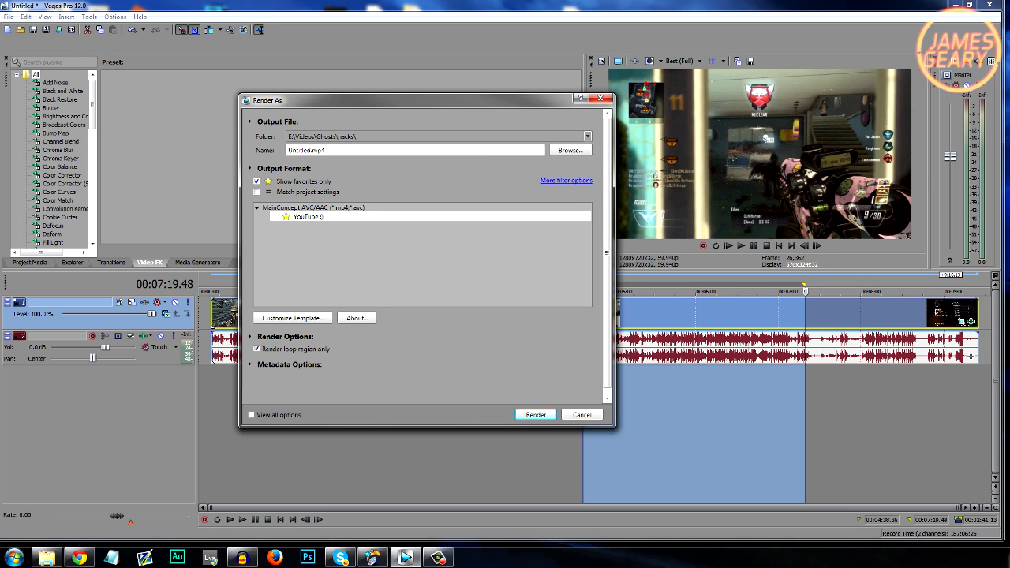
{"action": "left_click", "coordinate": [582, 415]}
{"action": "left_click_drag", "start_coordinate": [326, 292], "coordinate": [358, 292]}
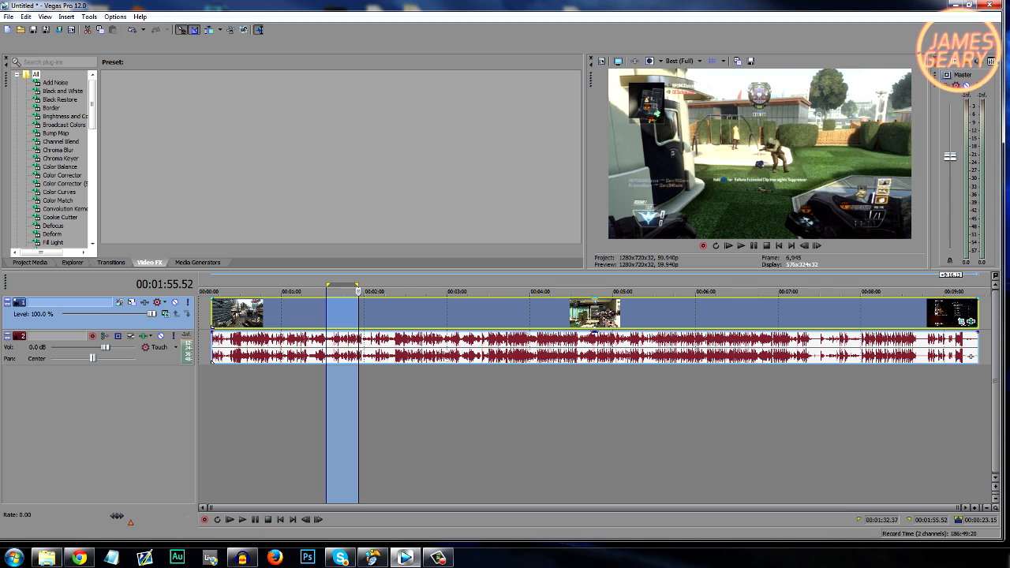
Render the loop region with the YouTube :) template to the Desktop as lol.mp4.
{"action": "left_click", "coordinate": [8, 16]}
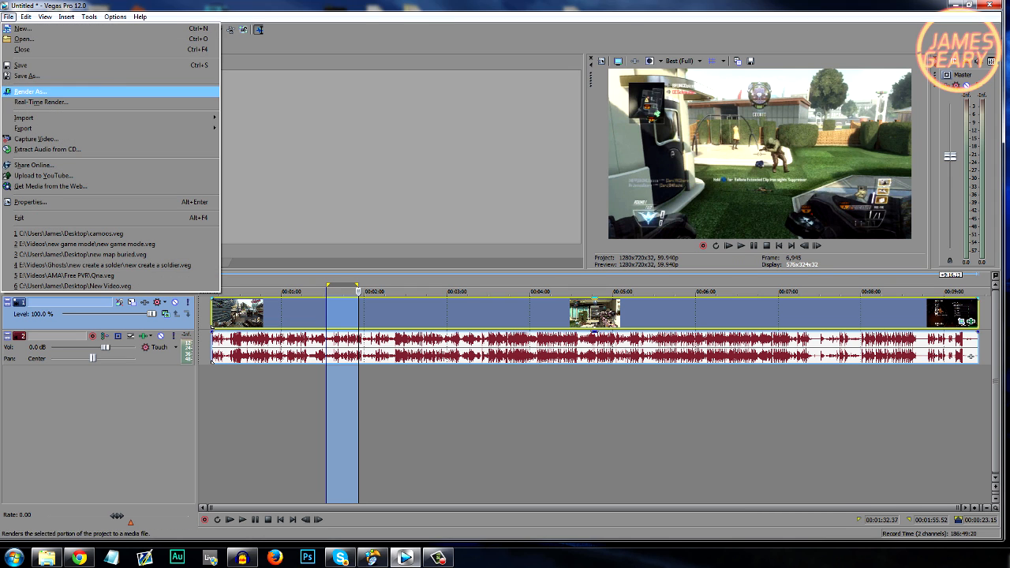
{"action": "left_click", "coordinate": [30, 92]}
{"action": "left_click", "coordinate": [563, 142]}
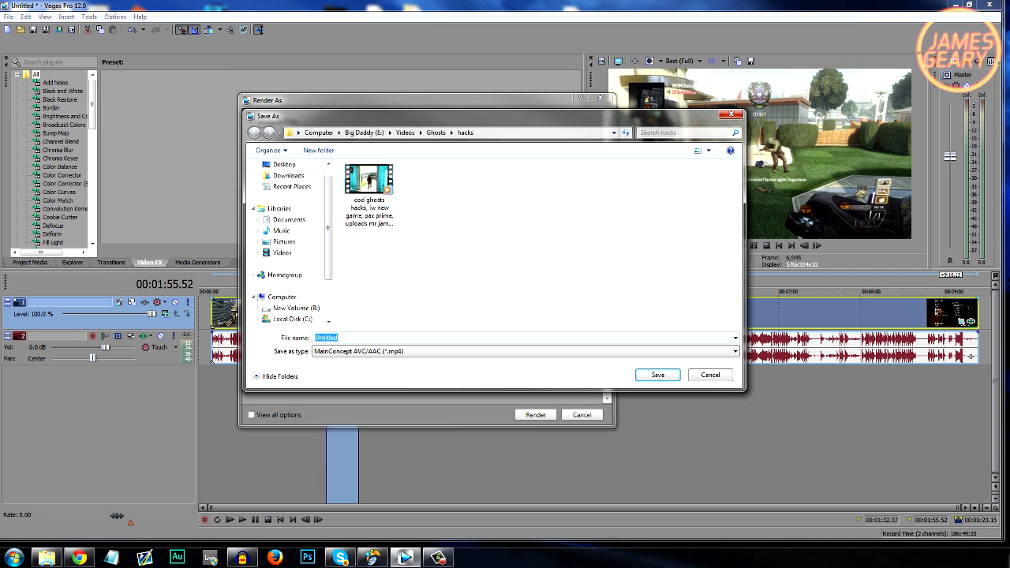
{"action": "left_click_drag", "start_coordinate": [328, 227], "coordinate": [328, 216]}
{"action": "left_click", "coordinate": [284, 180]}
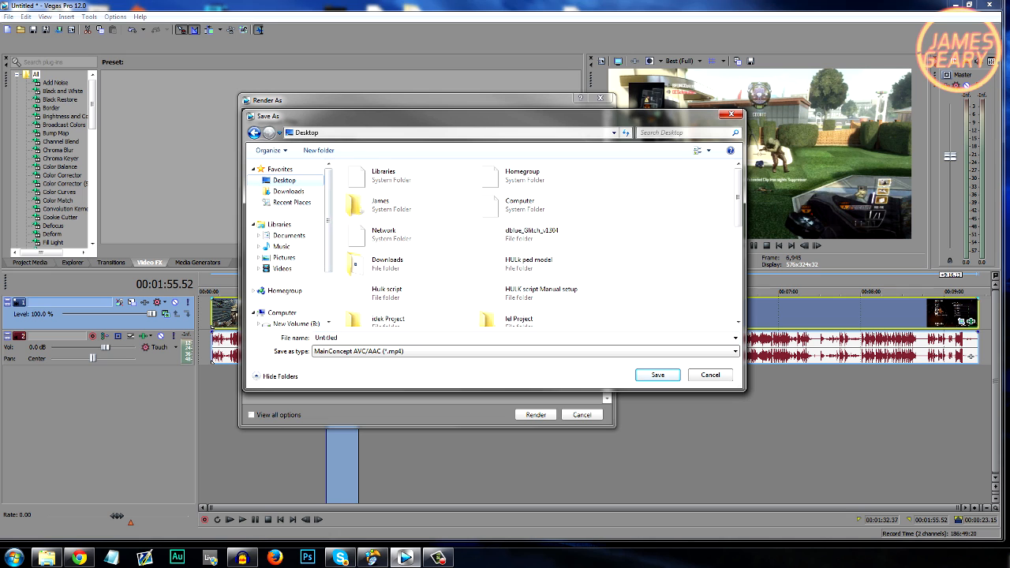
{"action": "type", "text": "lol"}
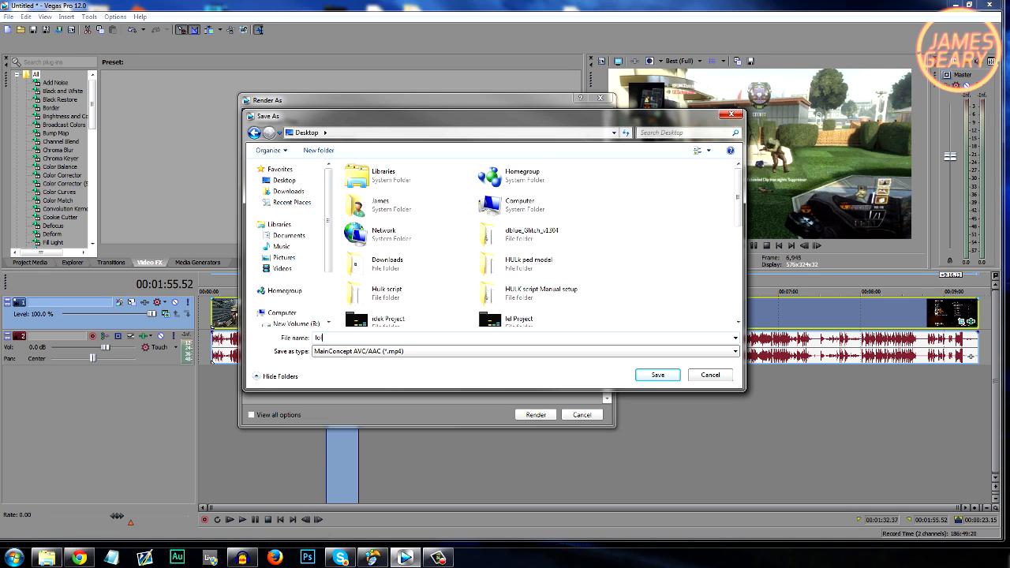
{"action": "key", "text": "Return"}
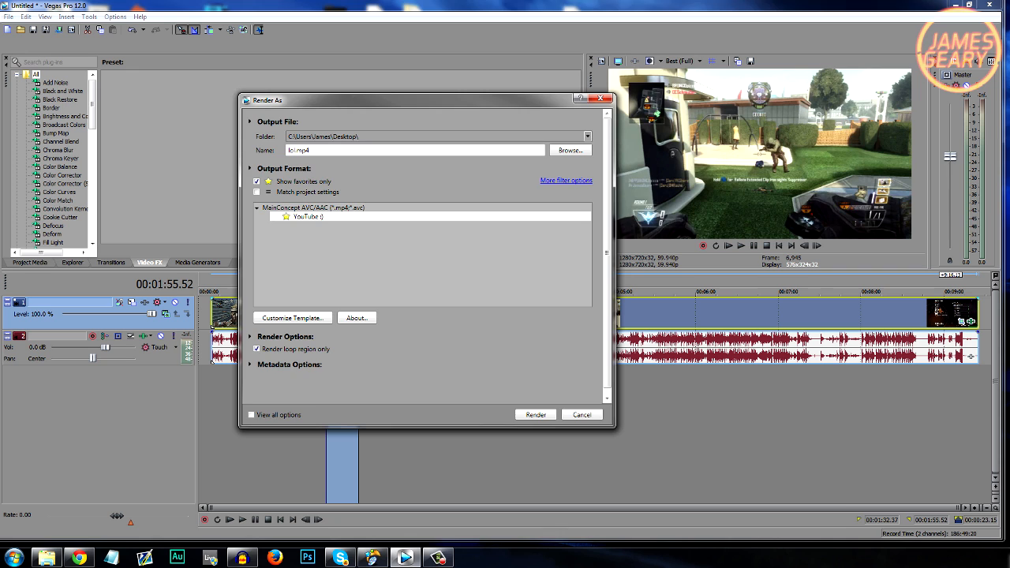
{"action": "key", "text": "Return"}
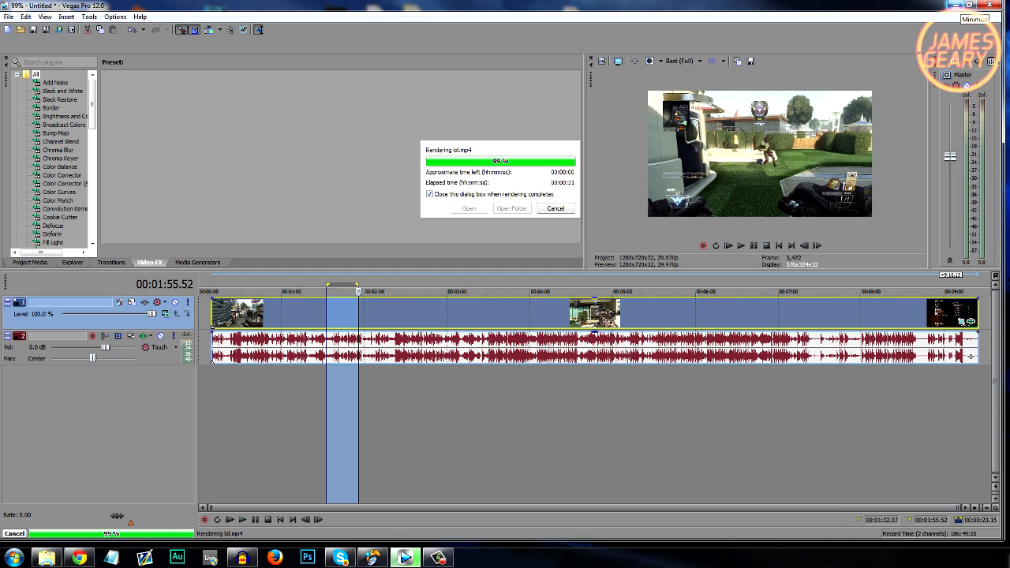
Minimize the editor, play the rendered lol video from the desktop in a maximized player, and close it.
{"action": "left_click", "coordinate": [953, 5]}
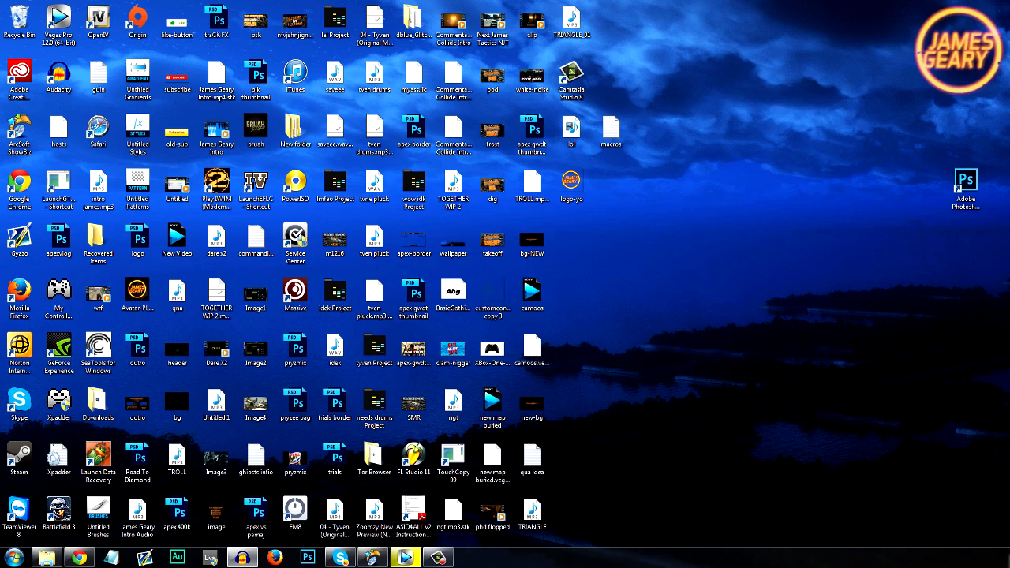
{"action": "double_click", "coordinate": [572, 132]}
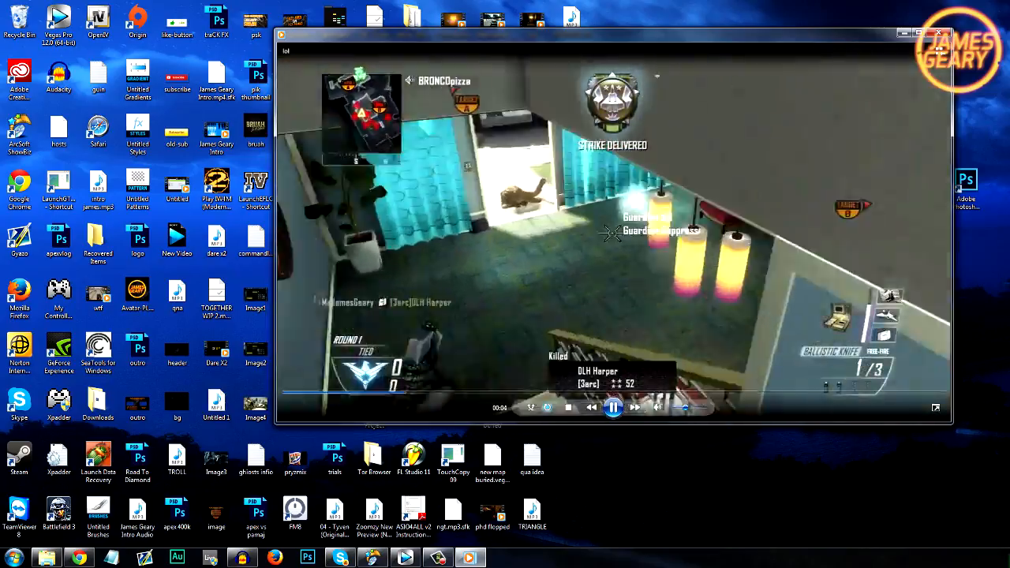
{"action": "left_click", "coordinate": [920, 33]}
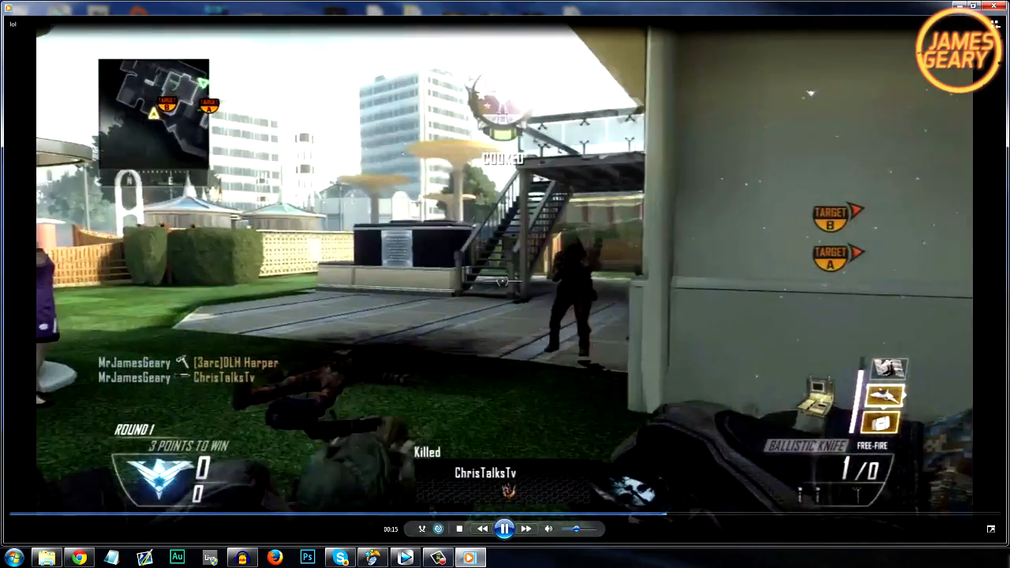
{"action": "left_click", "coordinate": [993, 6]}
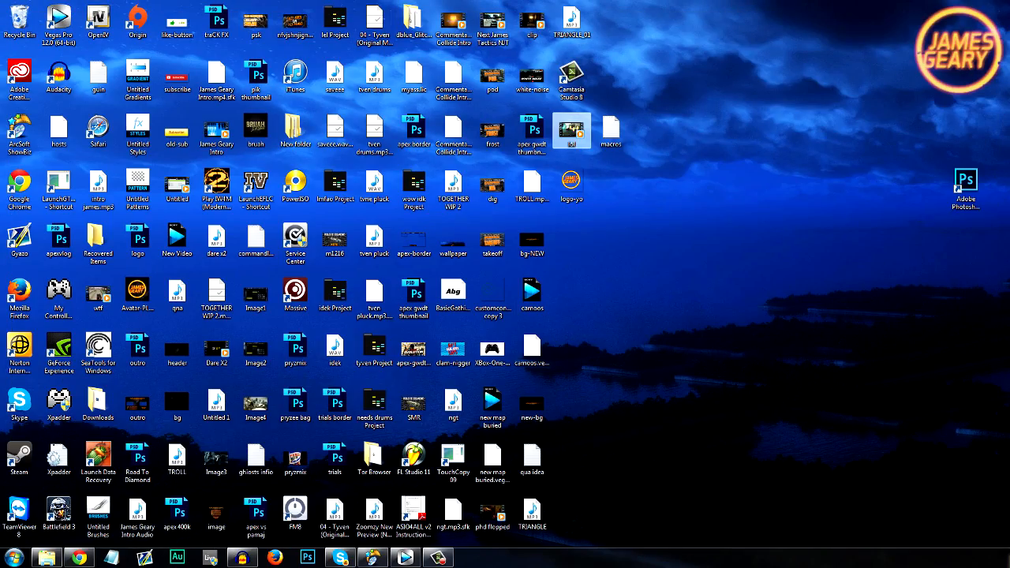
Examine the lol file's properties for its video and audio details, size and file type.
{"action": "right_click", "coordinate": [571, 130]}
{"action": "left_click", "coordinate": [588, 352]}
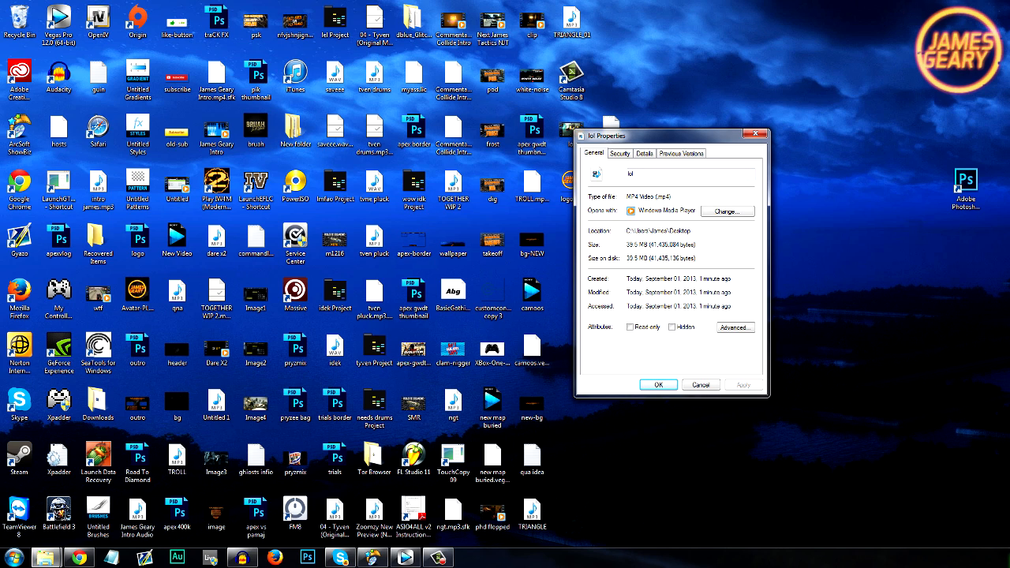
{"action": "left_click", "coordinate": [619, 153]}
{"action": "left_click", "coordinate": [645, 153]}
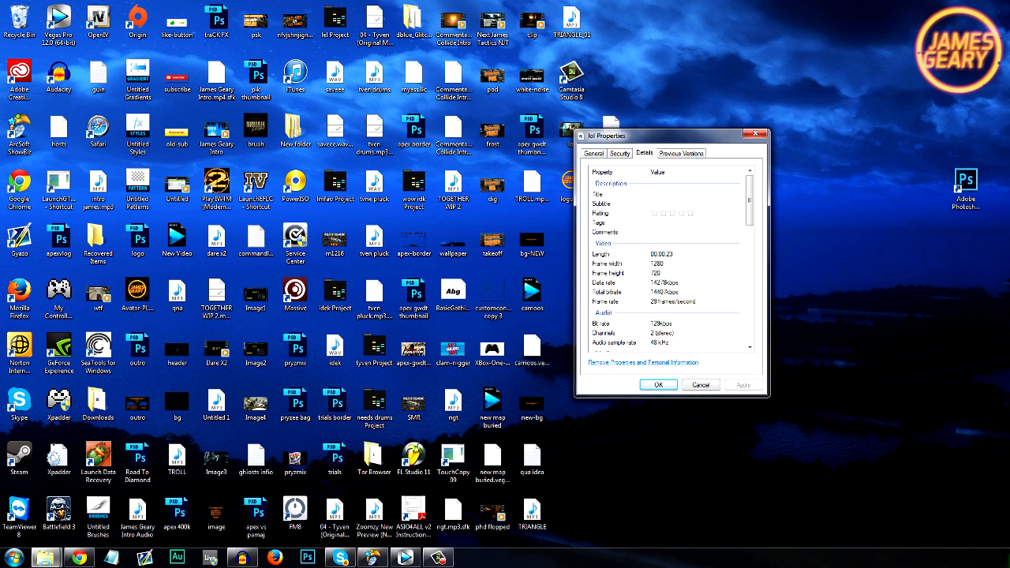
{"action": "left_click", "coordinate": [593, 153]}
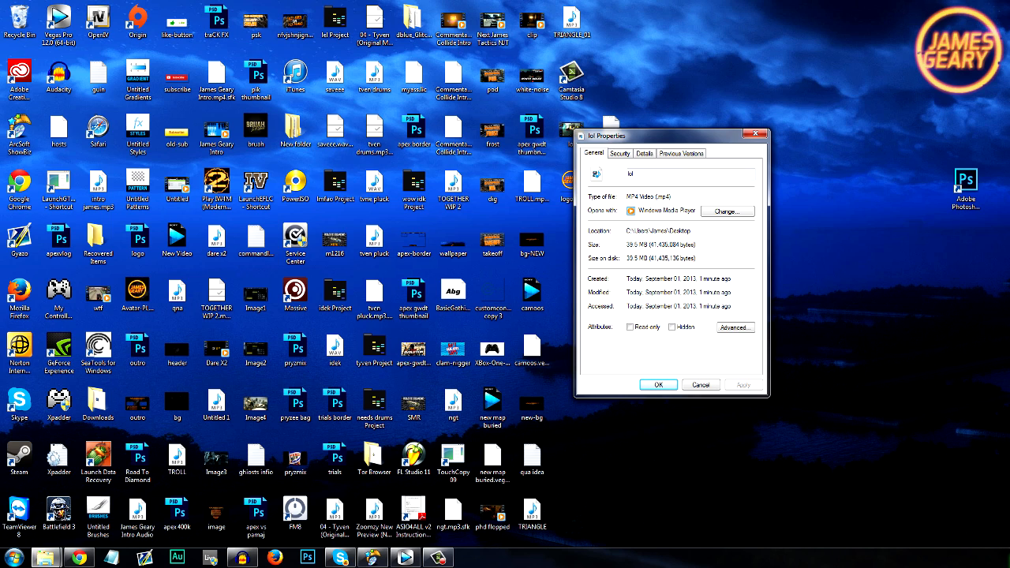
{"action": "left_click_drag", "start_coordinate": [671, 135], "coordinate": [671, 161]}
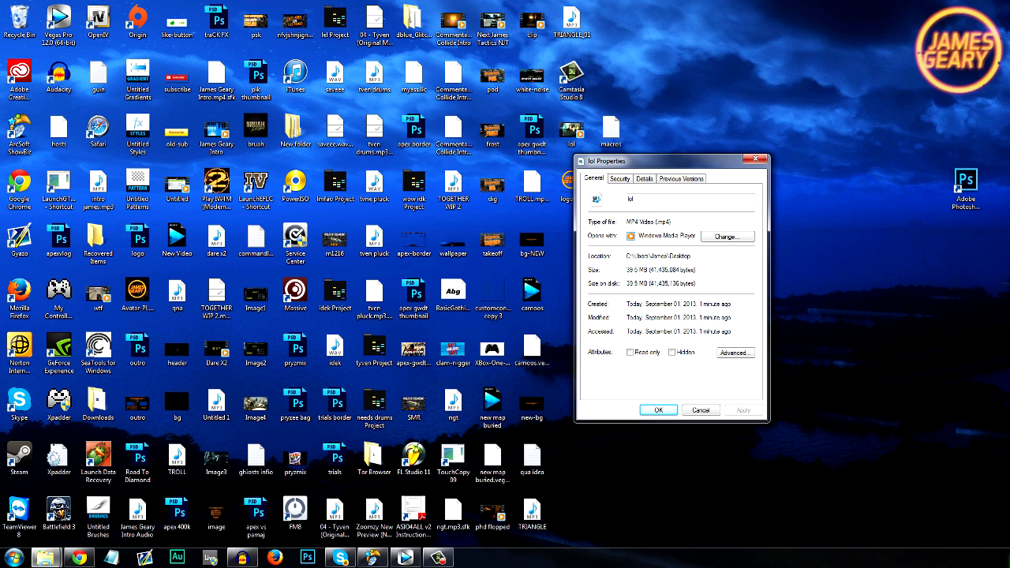
{"action": "left_click_drag", "start_coordinate": [626, 222], "coordinate": [672, 222]}
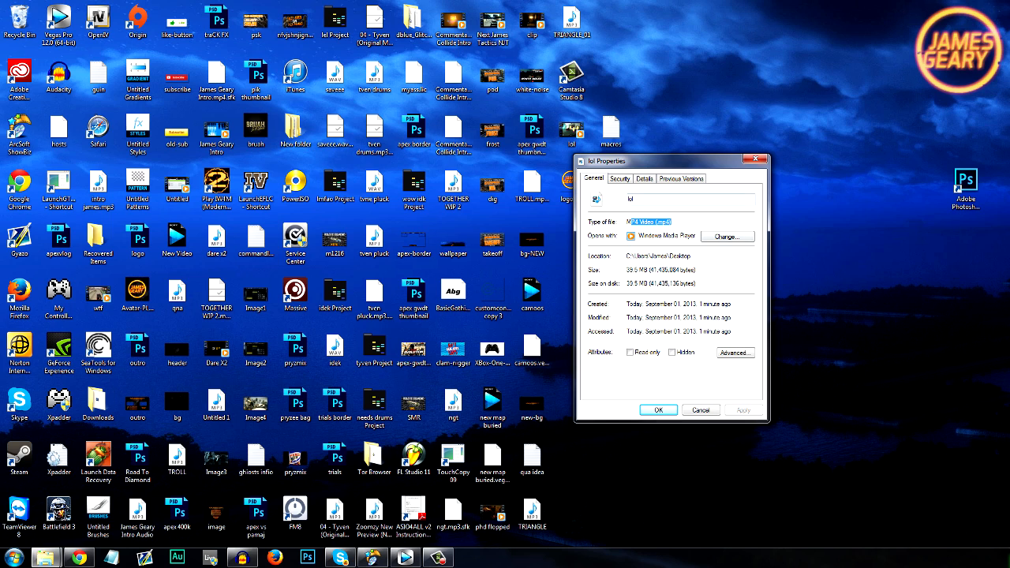